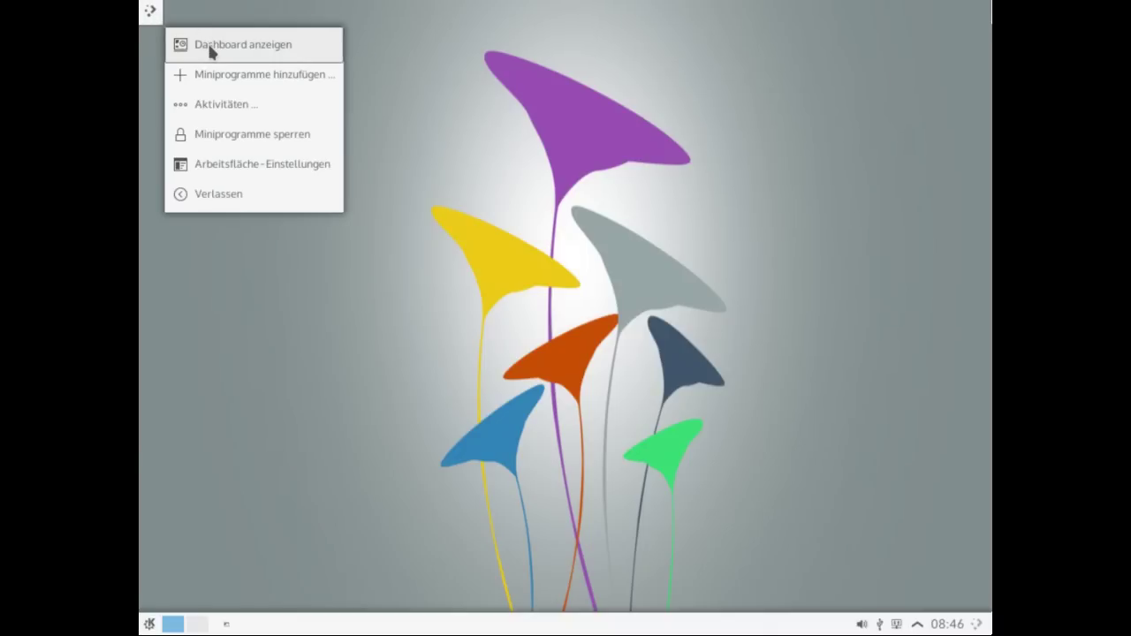
Show and hide the dashboard, and look over the wallpaper and Maus-Aktionen pages of the desktop settings.
{"action": "left_click", "coordinate": [210, 50]}
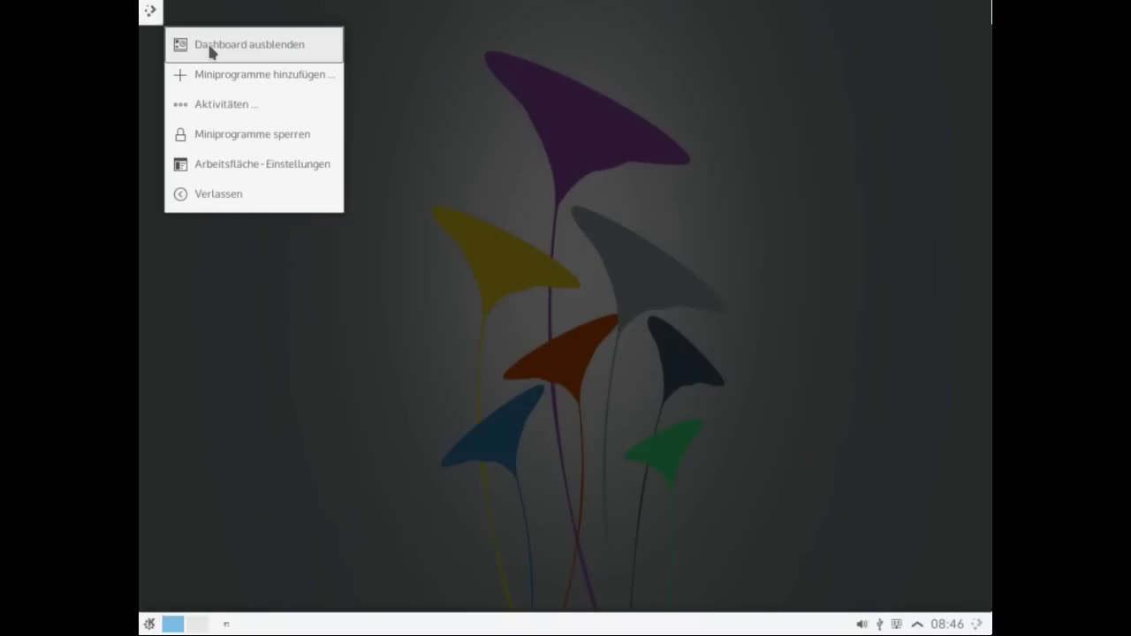
{"action": "left_click", "coordinate": [212, 49]}
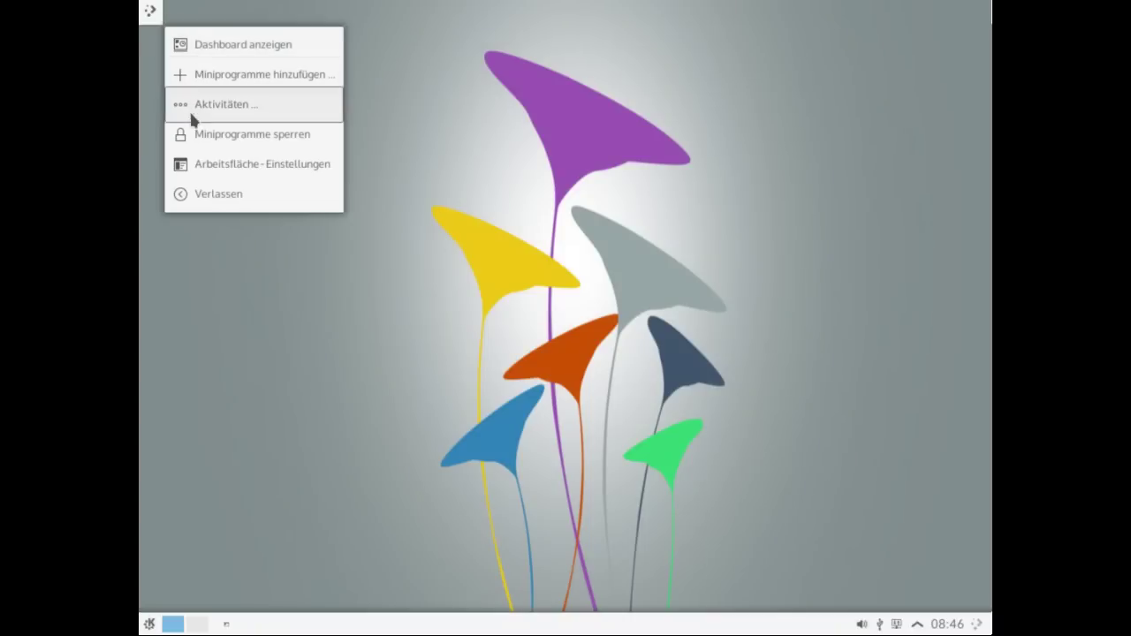
{"action": "left_click", "coordinate": [196, 169]}
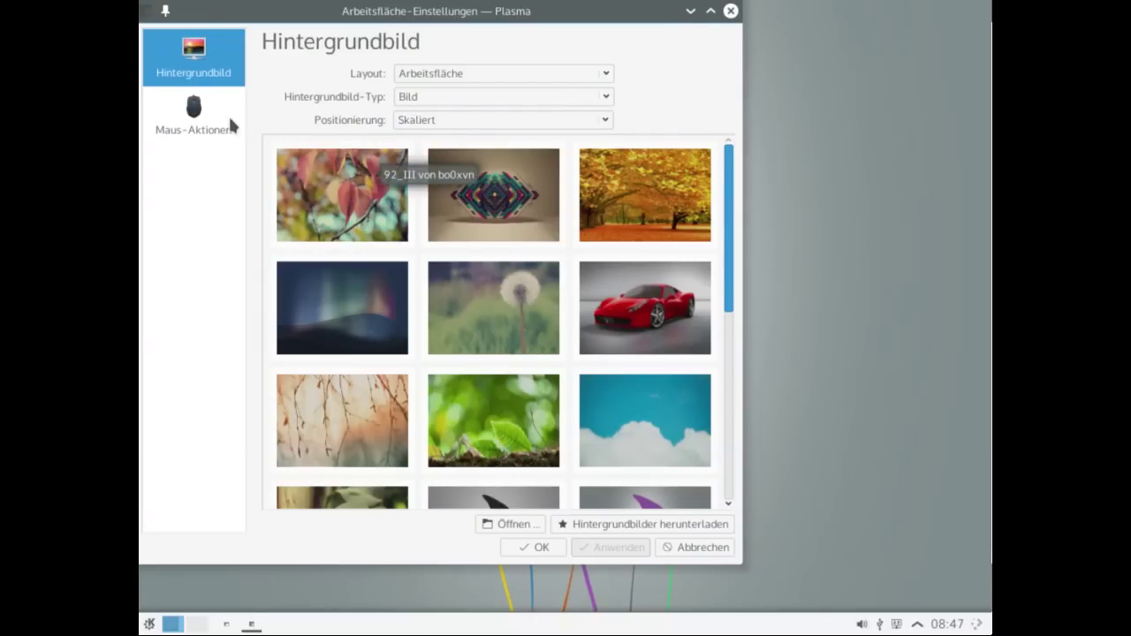
{"action": "left_click", "coordinate": [200, 118]}
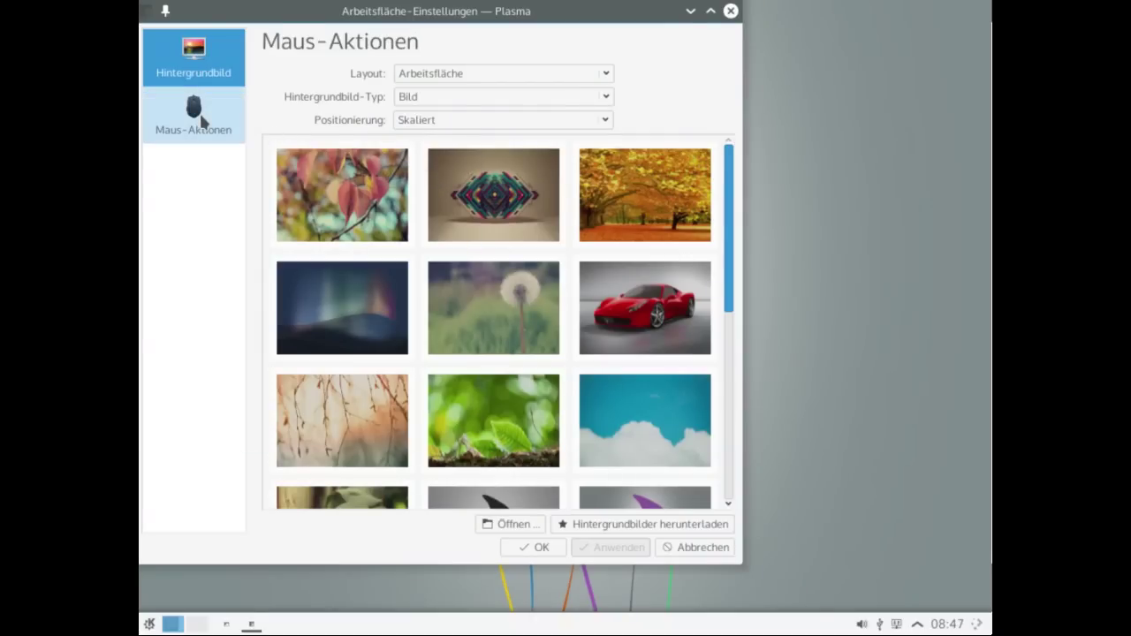
{"action": "left_click", "coordinate": [730, 12]}
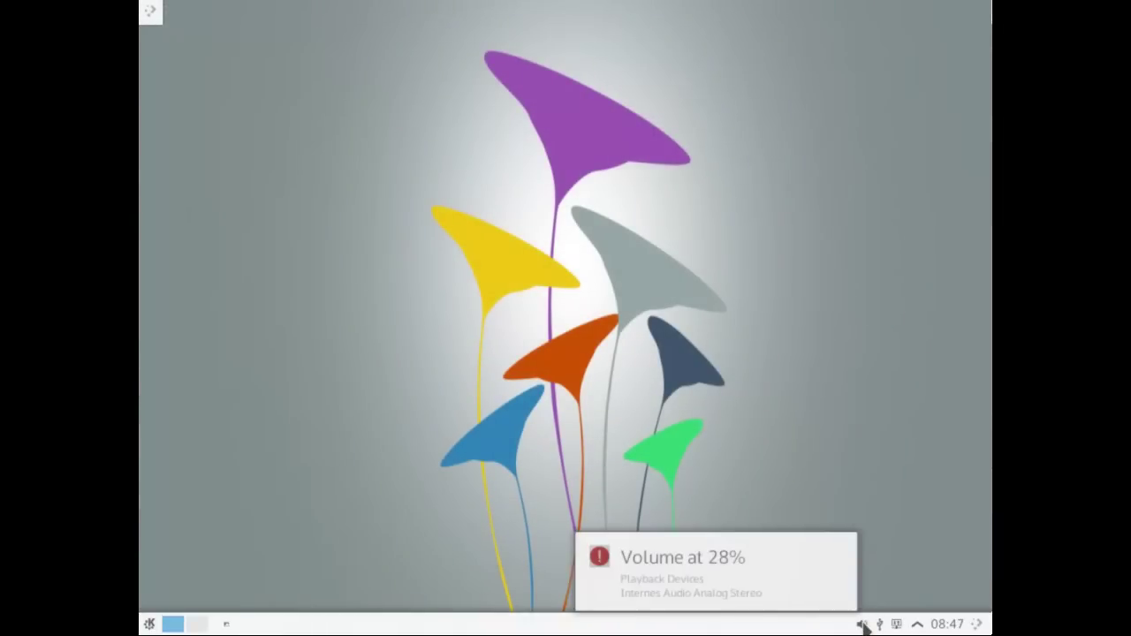
Look through the system tray's volume, device and hidden-icon popups and the panel's configuration options.
{"action": "left_click", "coordinate": [862, 624]}
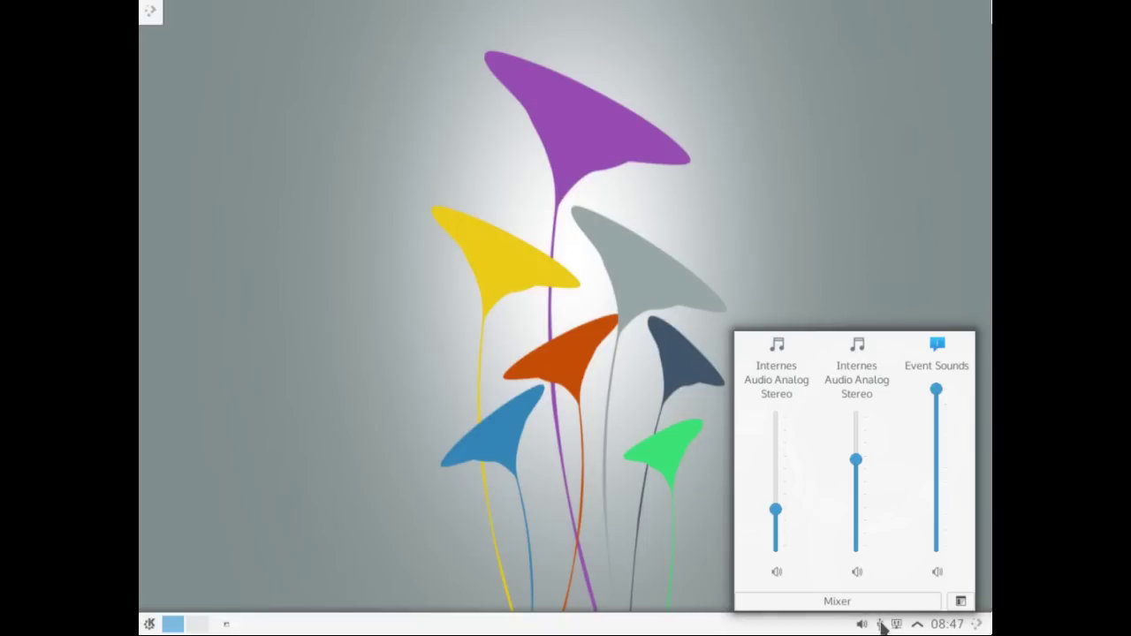
{"action": "left_click", "coordinate": [882, 624]}
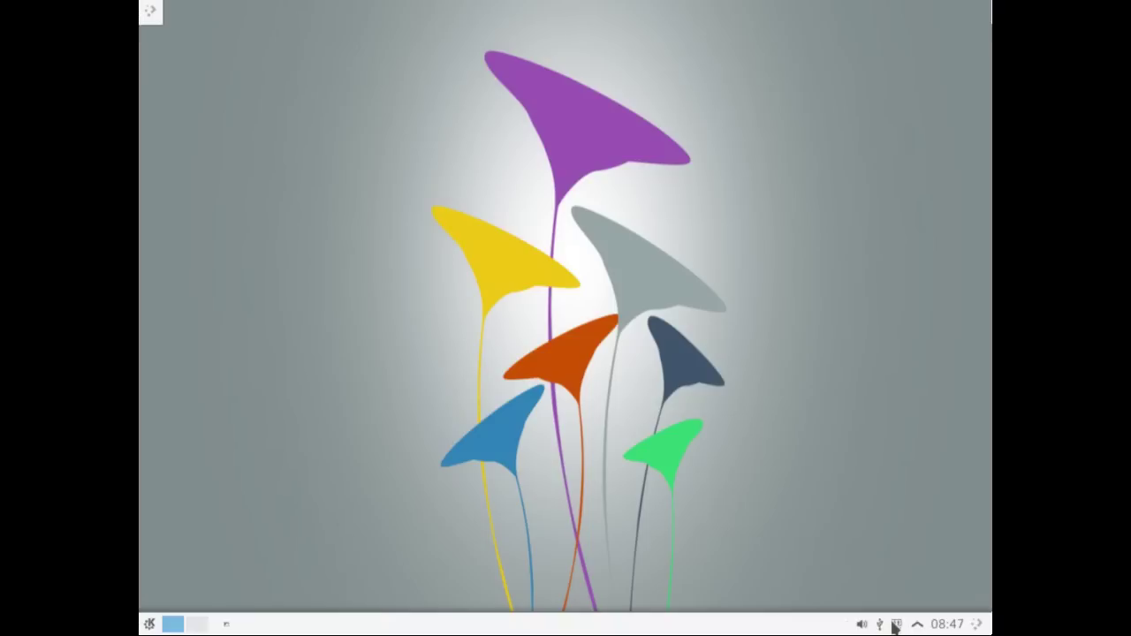
{"action": "left_click", "coordinate": [899, 625]}
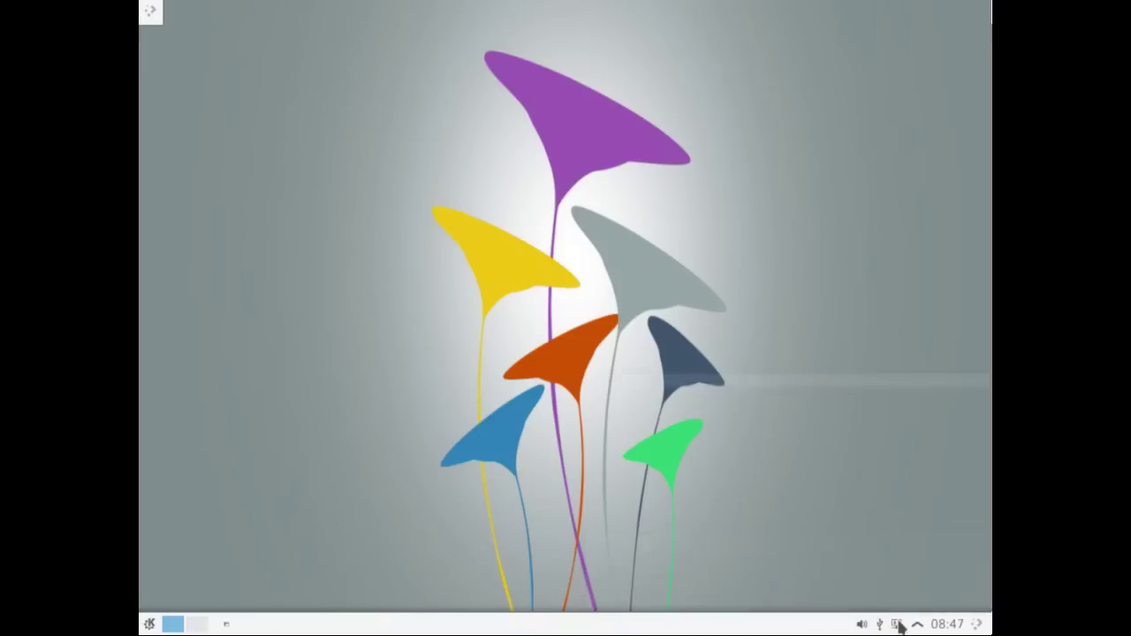
{"action": "left_click", "coordinate": [898, 625]}
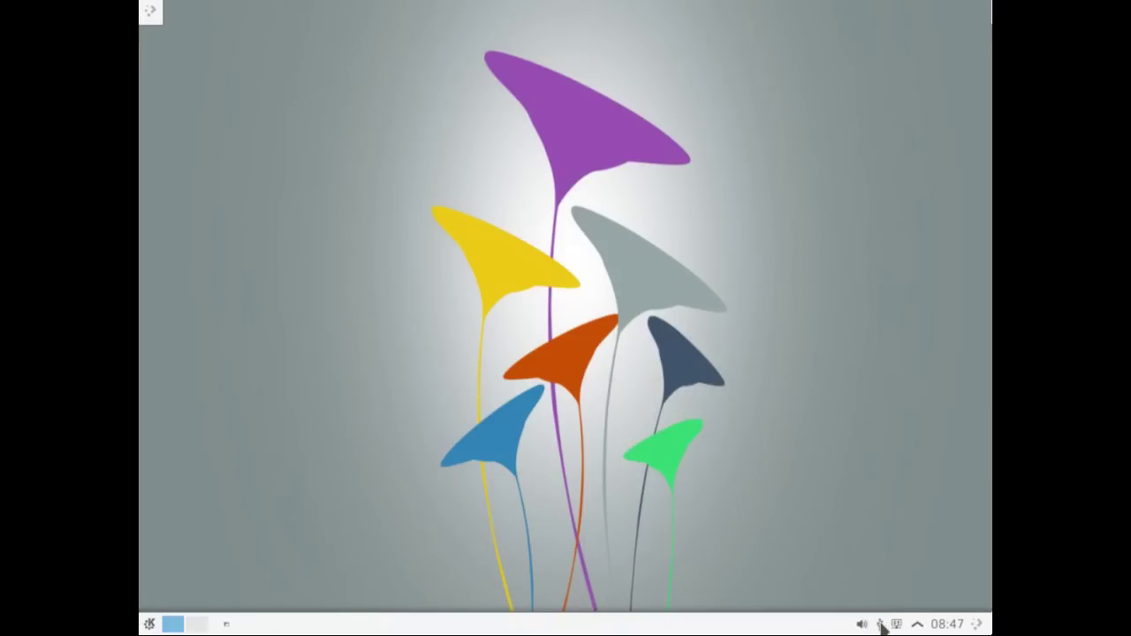
{"action": "left_click", "coordinate": [880, 624]}
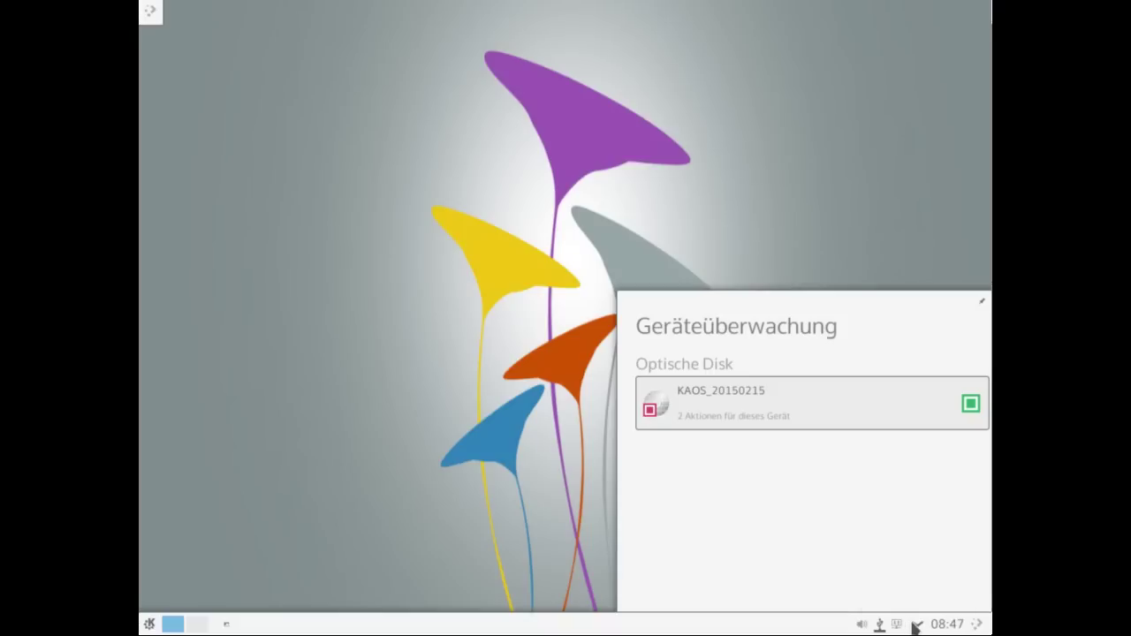
{"action": "left_click", "coordinate": [915, 624]}
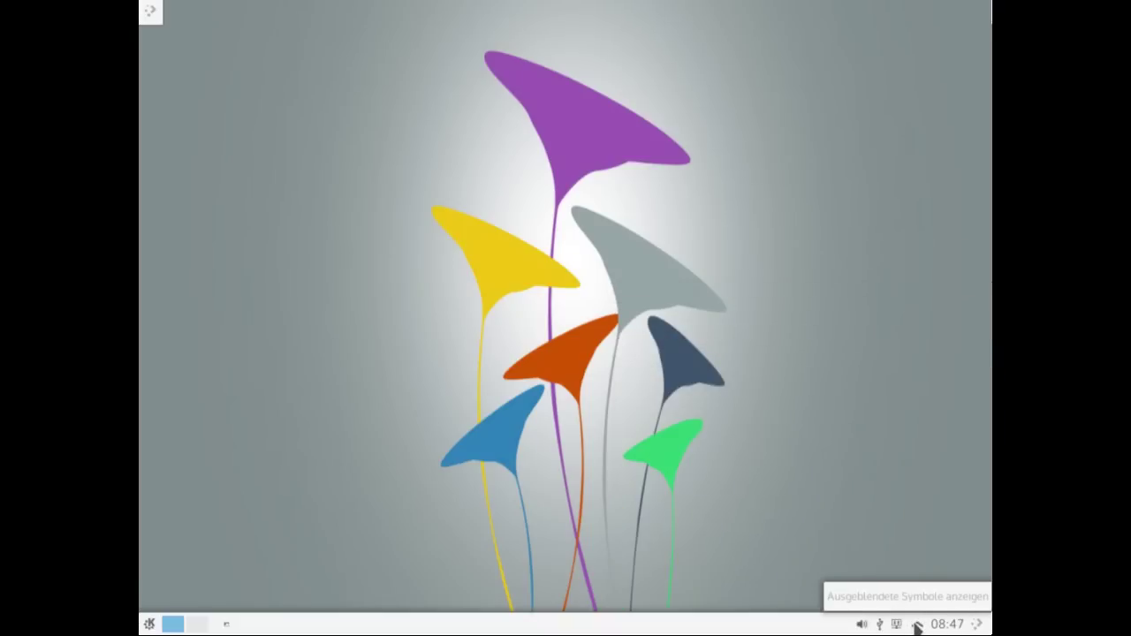
{"action": "left_click", "coordinate": [980, 625]}
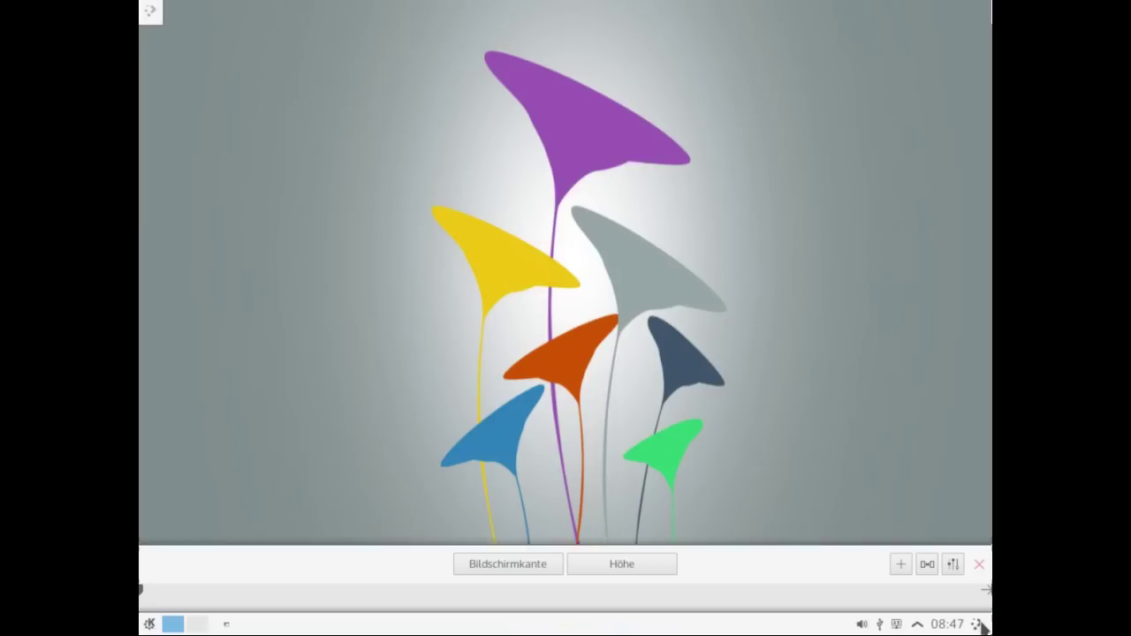
{"action": "left_click", "coordinate": [858, 523]}
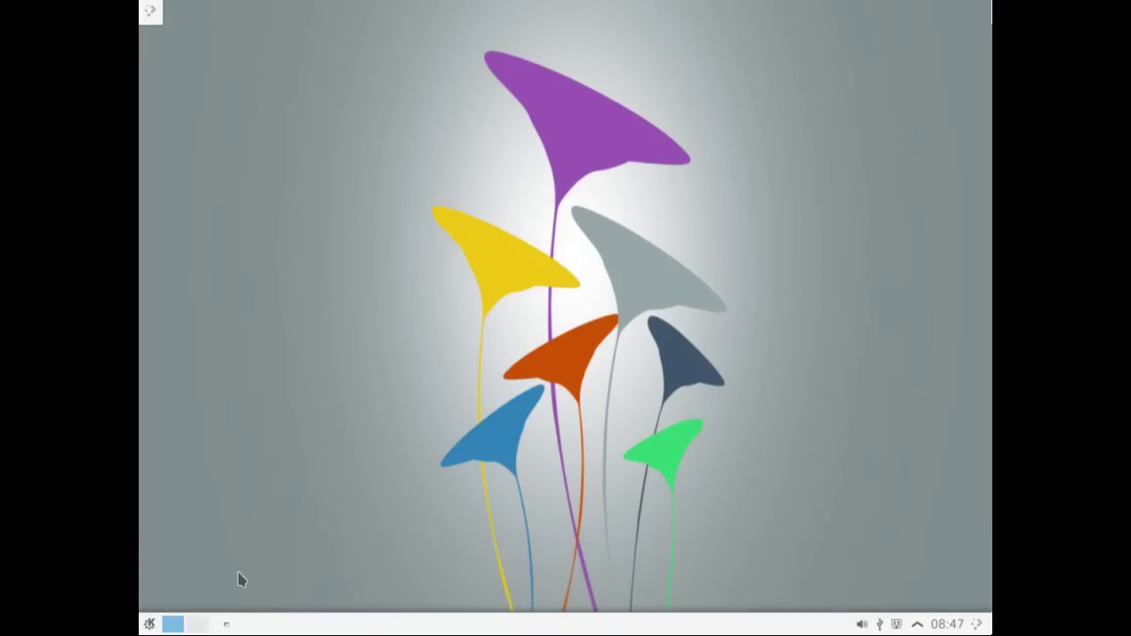
Browse the program categories of the application launcher, from Energieverwaltung / Sitzung up to Zuletzt benutzte Programme.
{"action": "left_click", "coordinate": [151, 625]}
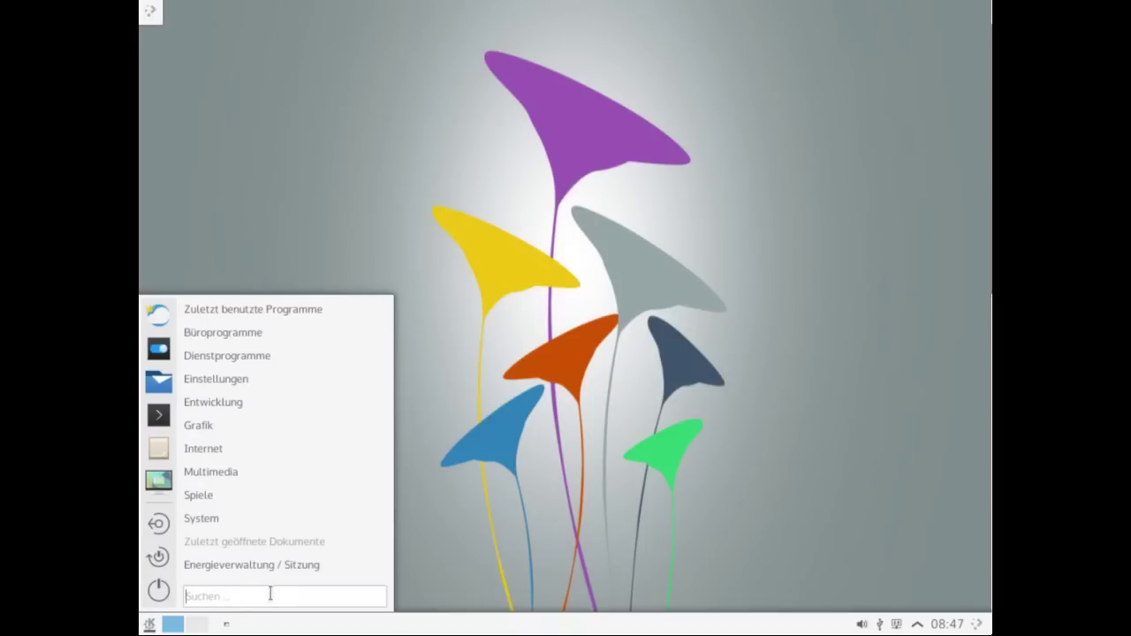
{"action": "mouse_move", "coordinate": [275, 566]}
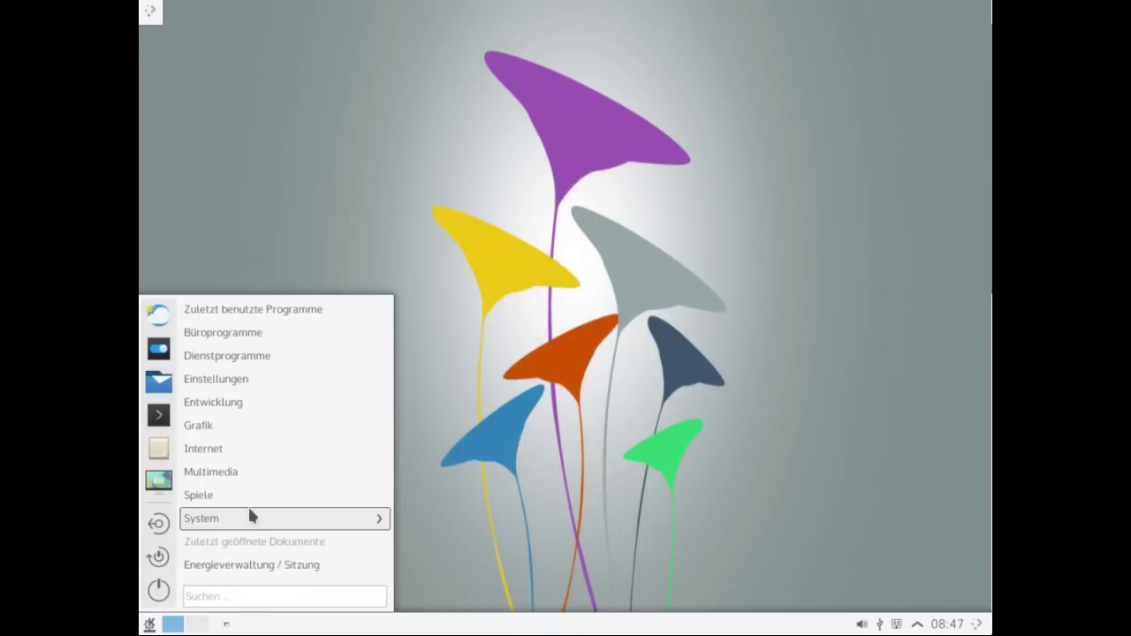
{"action": "mouse_move", "coordinate": [250, 516]}
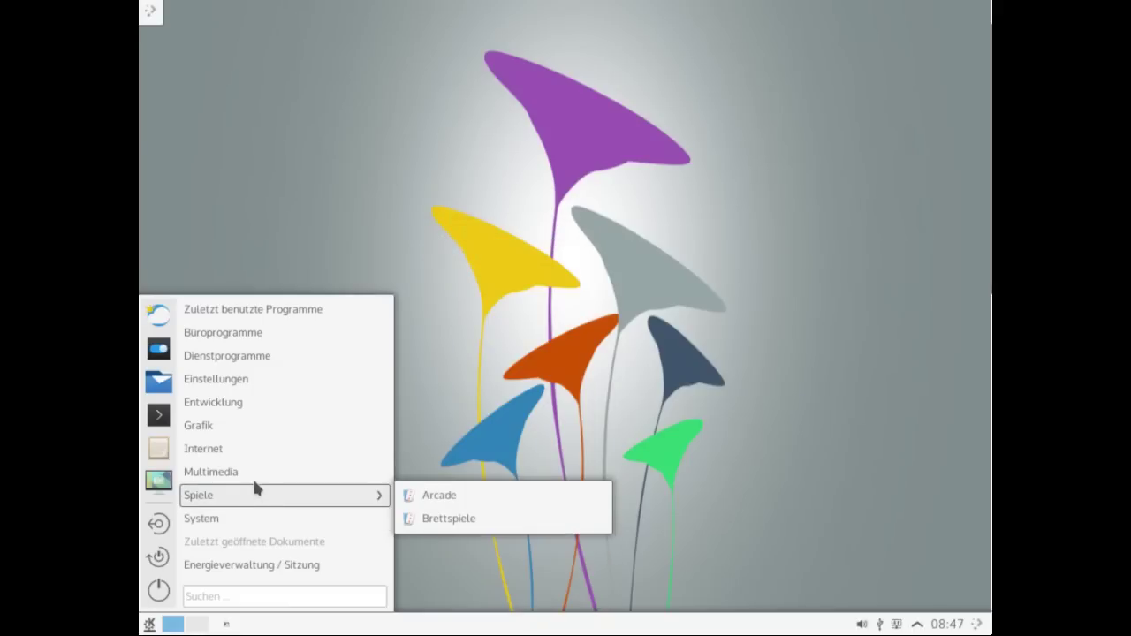
{"action": "mouse_move", "coordinate": [257, 475]}
{"action": "mouse_move", "coordinate": [256, 447]}
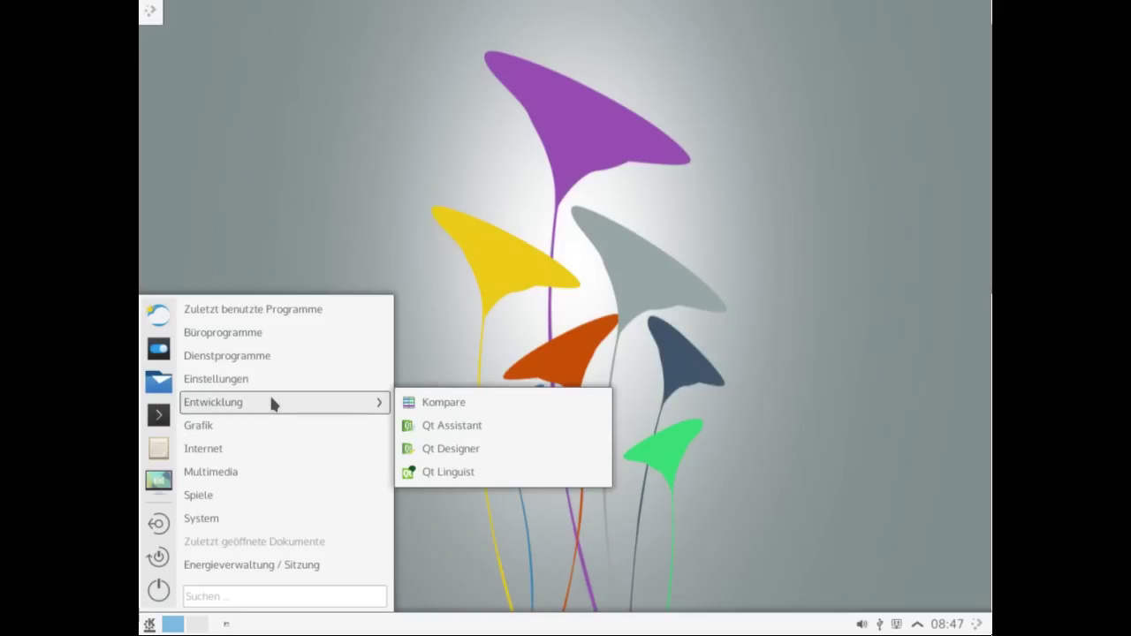
{"action": "mouse_move", "coordinate": [274, 358]}
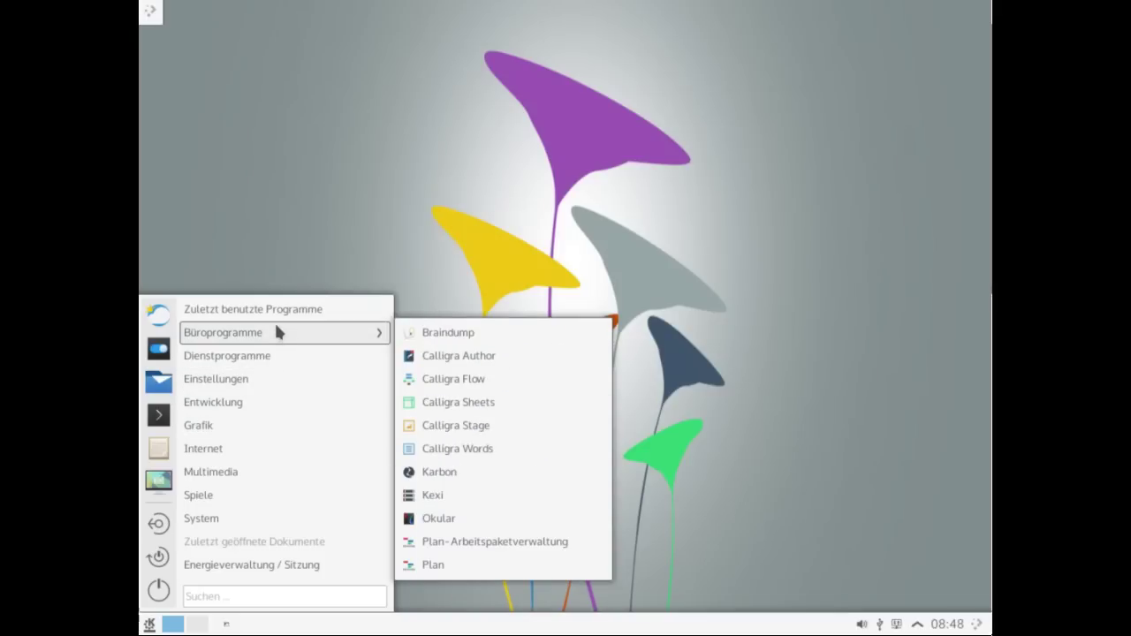
{"action": "mouse_move", "coordinate": [273, 313]}
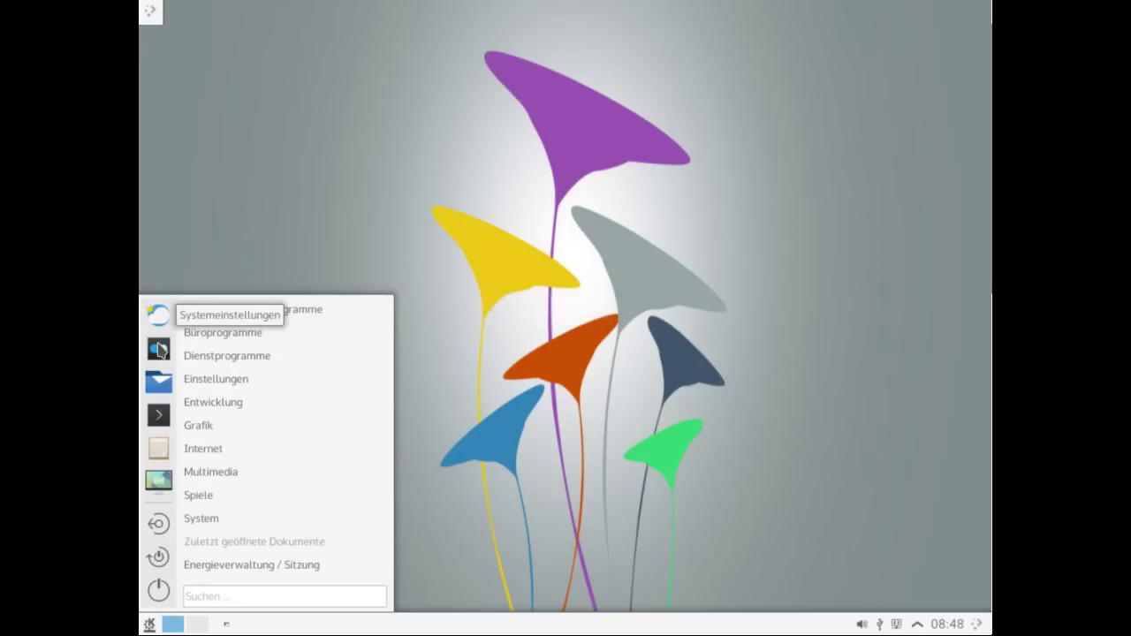
Look over the modules in Systemeinstellungen down to Hardware, view the Energiesparen settings, and close the window.
{"action": "left_click", "coordinate": [158, 351]}
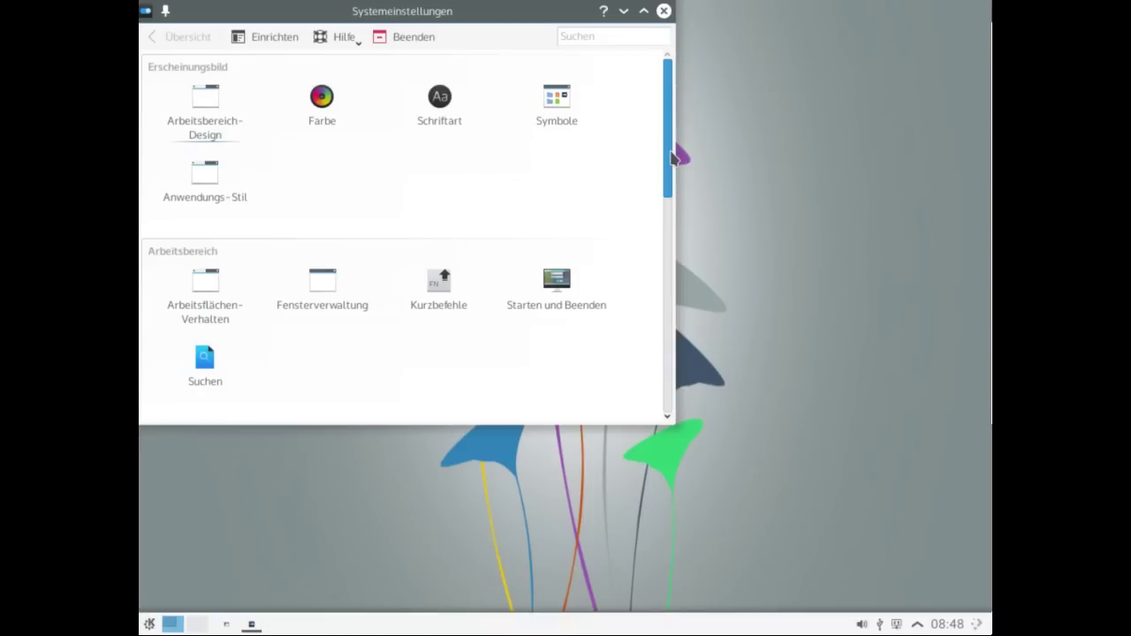
{"action": "left_click_drag", "start_coordinate": [673, 157], "coordinate": [675, 391]}
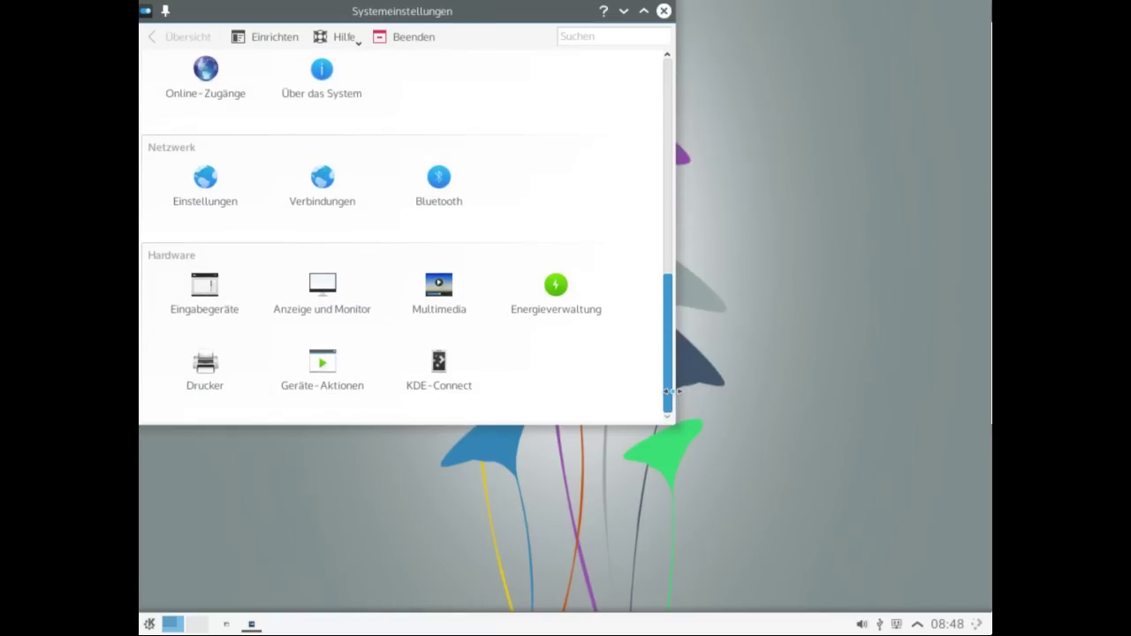
{"action": "mouse_move", "coordinate": [565, 306]}
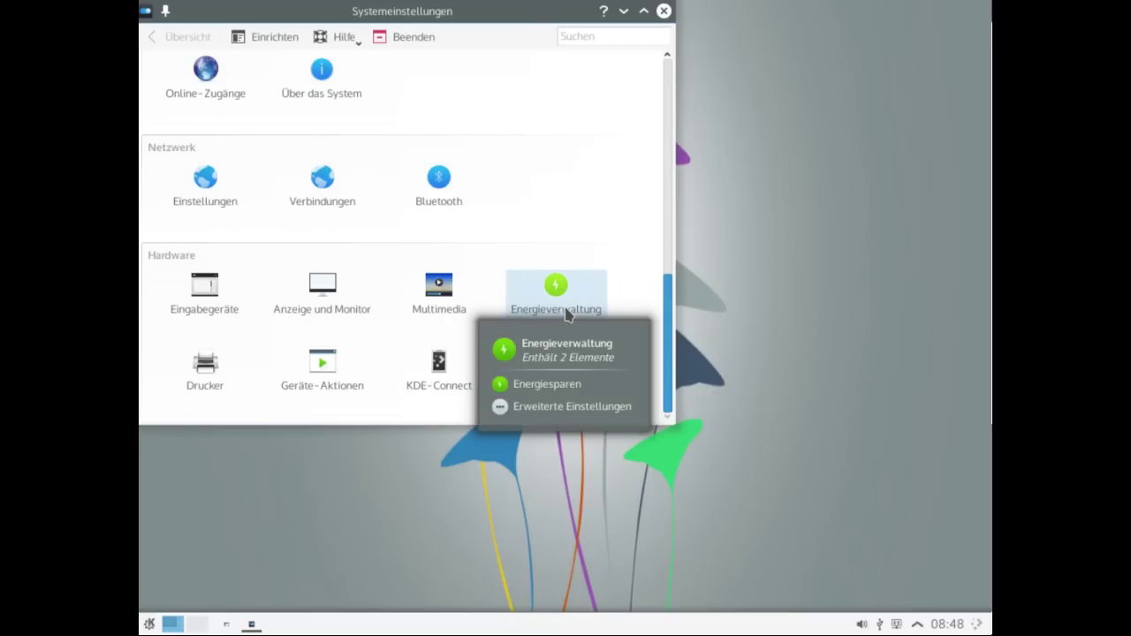
{"action": "left_click", "coordinate": [565, 311]}
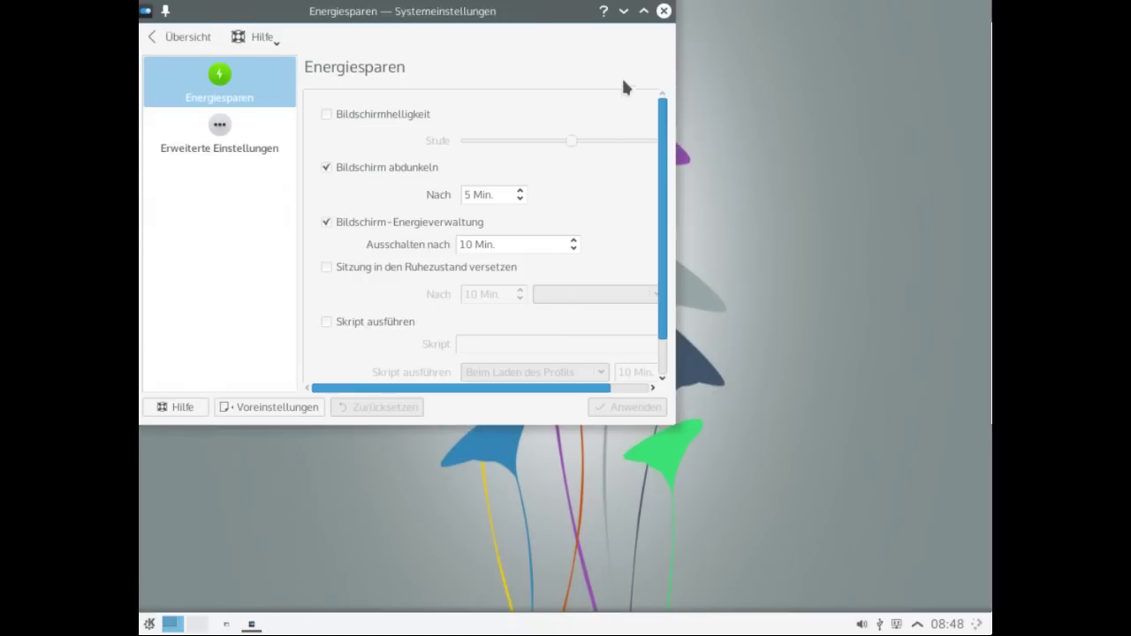
{"action": "left_click", "coordinate": [664, 12]}
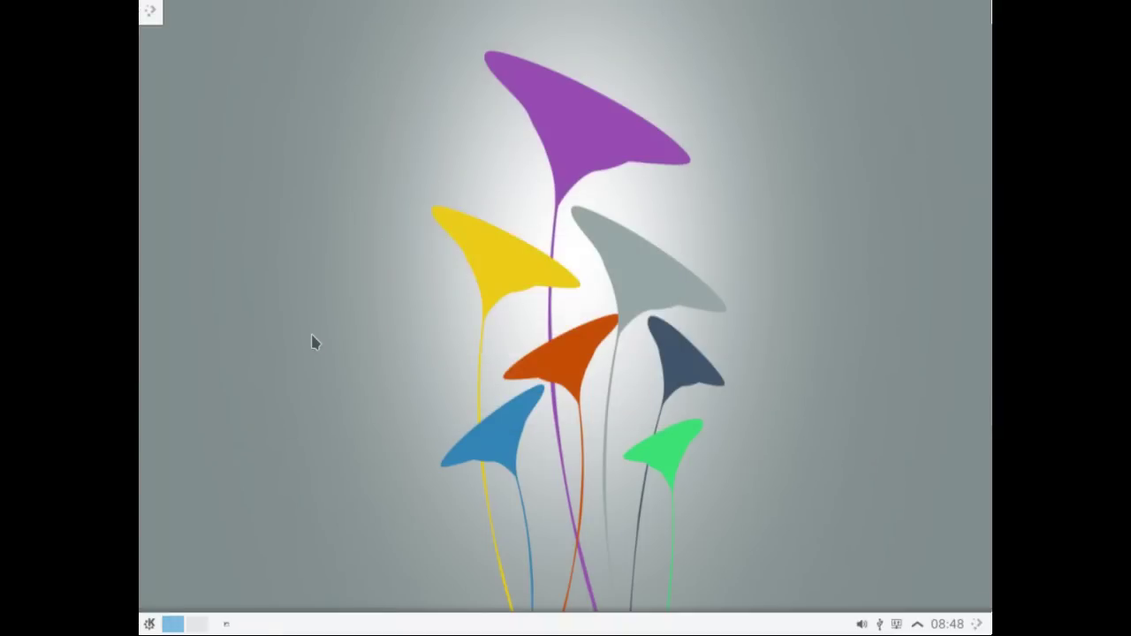
Switch to the Dolphin file manager, look at its Control options and split view, and close it.
{"action": "left_click", "coordinate": [149, 625]}
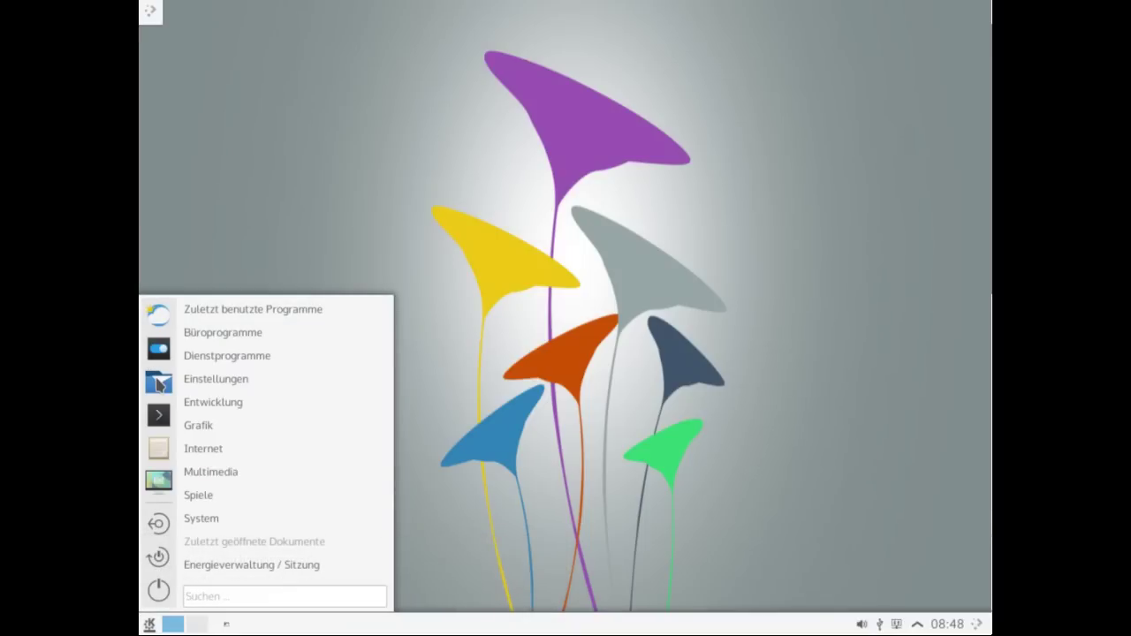
{"action": "left_click", "coordinate": [158, 383]}
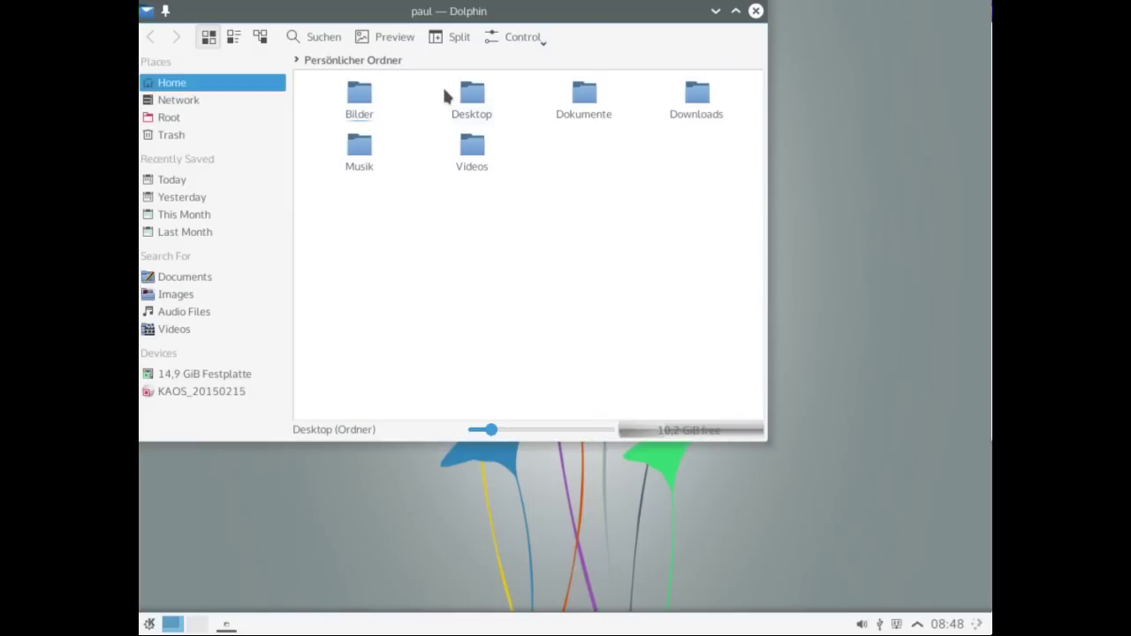
{"action": "left_click", "coordinate": [518, 42]}
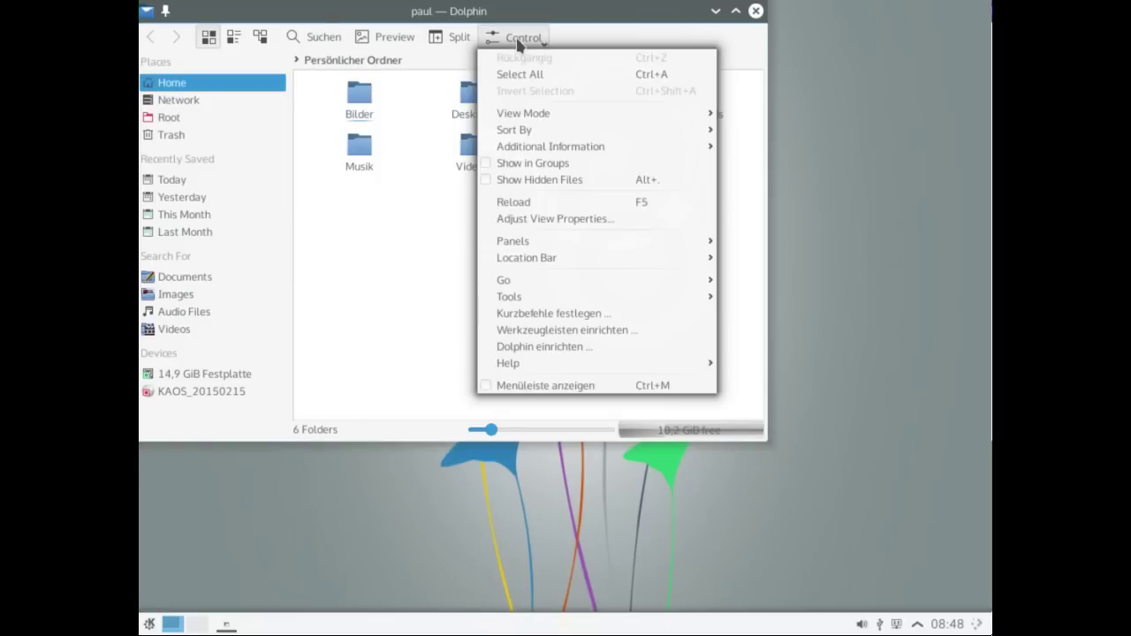
{"action": "left_click", "coordinate": [516, 39]}
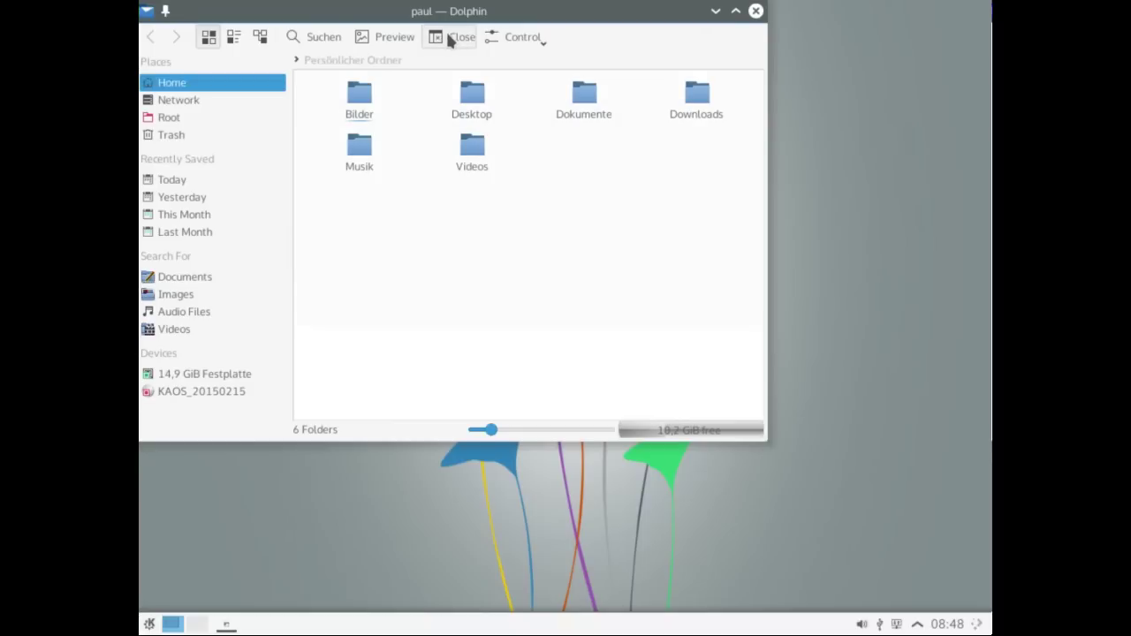
{"action": "left_click", "coordinate": [449, 39]}
{"action": "left_click", "coordinate": [450, 40]}
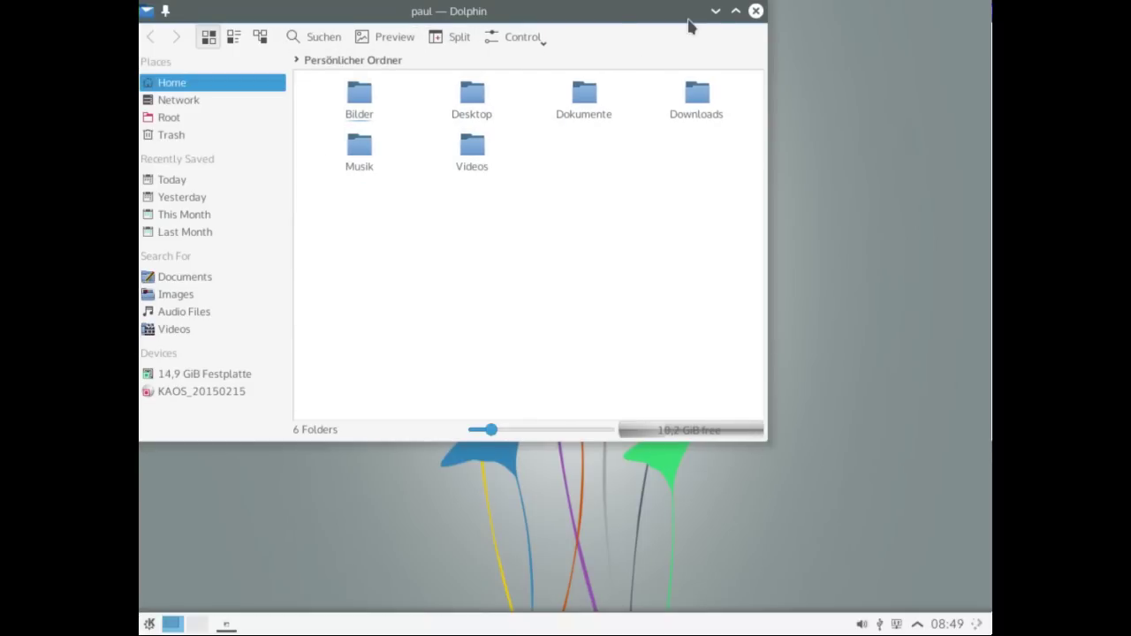
{"action": "left_click", "coordinate": [755, 12]}
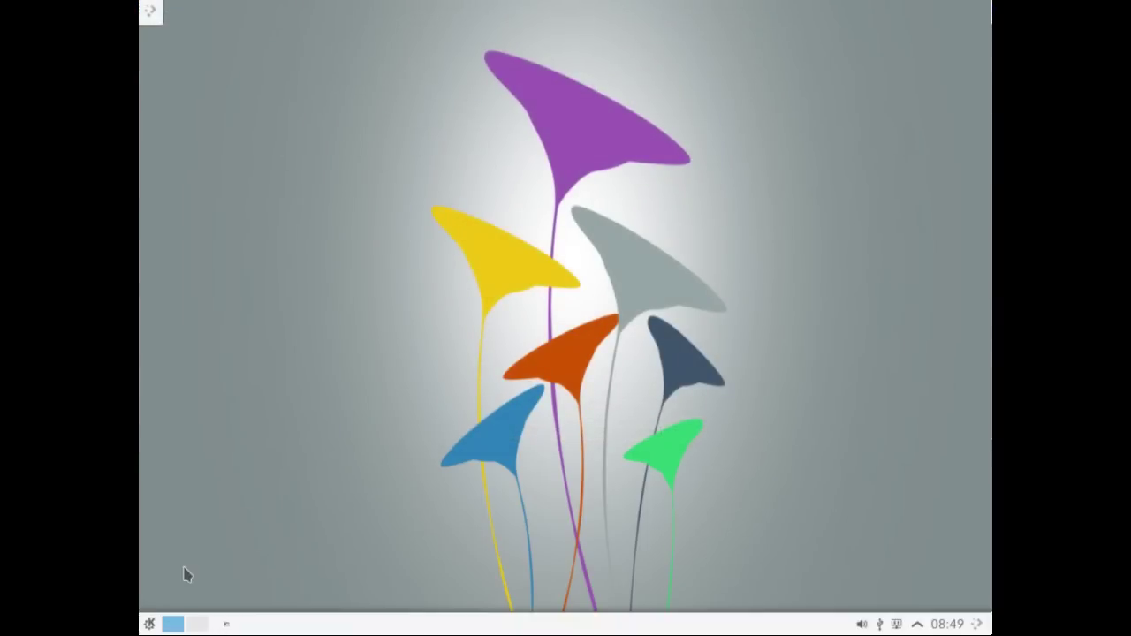
Open a terminal window from the application launcher's favourites.
{"action": "left_click", "coordinate": [150, 625]}
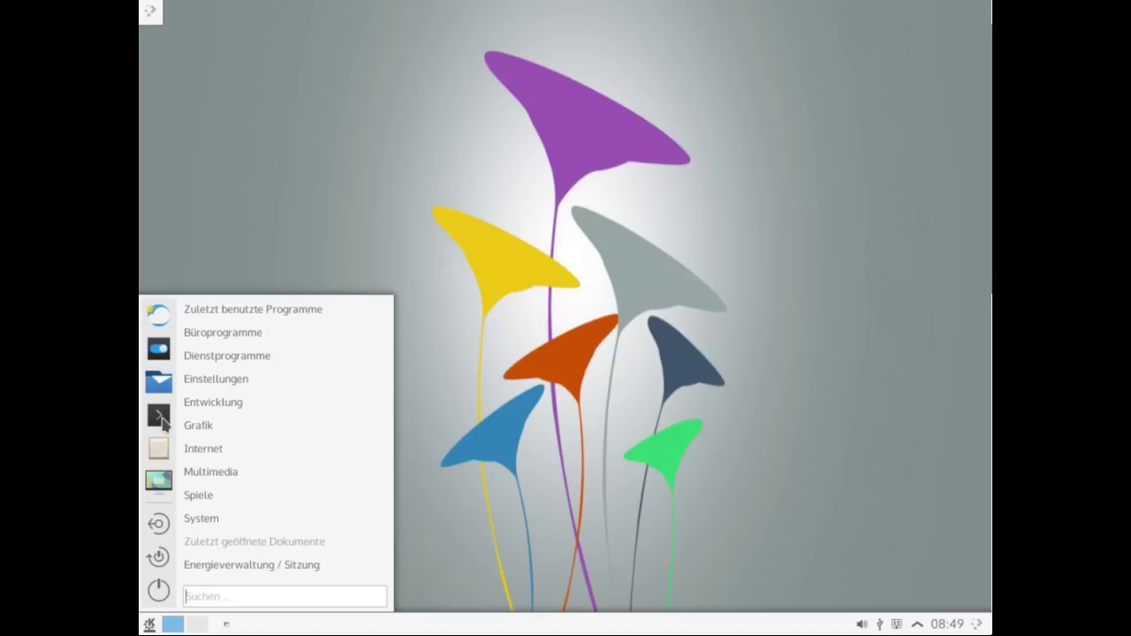
{"action": "left_click", "coordinate": [162, 425]}
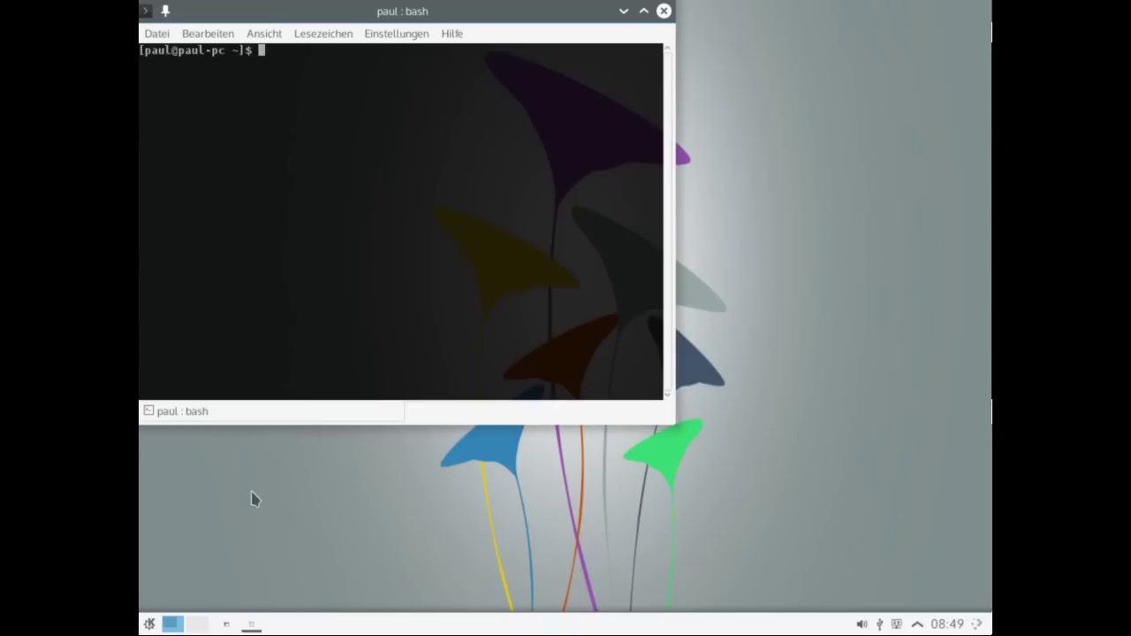
Launch Krita from the Grafik category of the installed programs.
{"action": "left_click", "coordinate": [149, 626]}
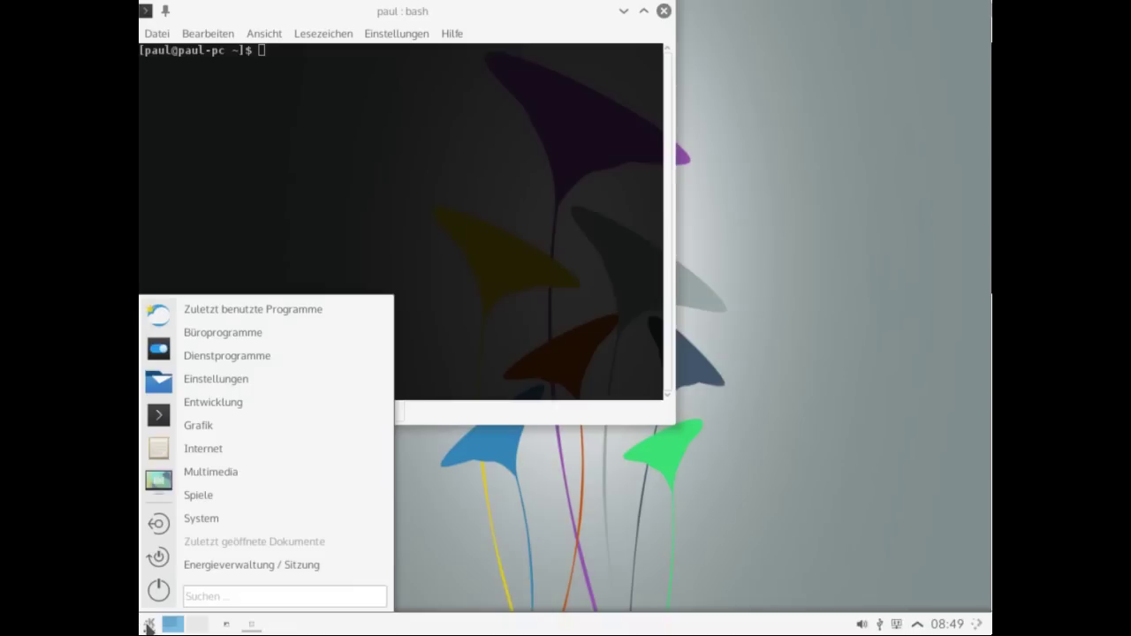
{"action": "mouse_move", "coordinate": [251, 424]}
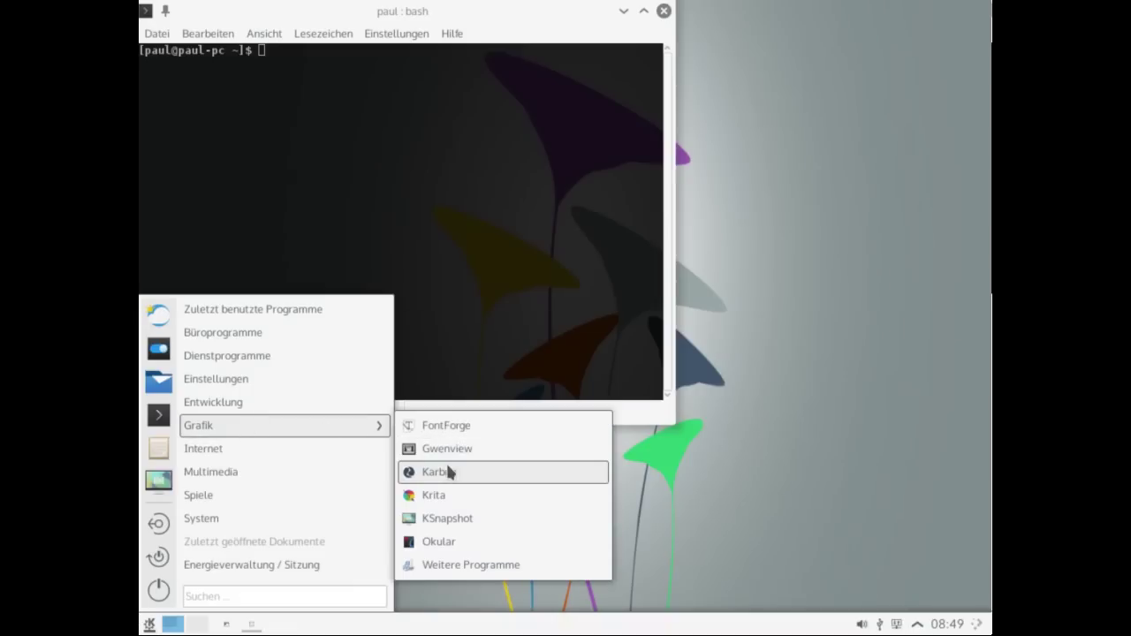
{"action": "left_click", "coordinate": [444, 497]}
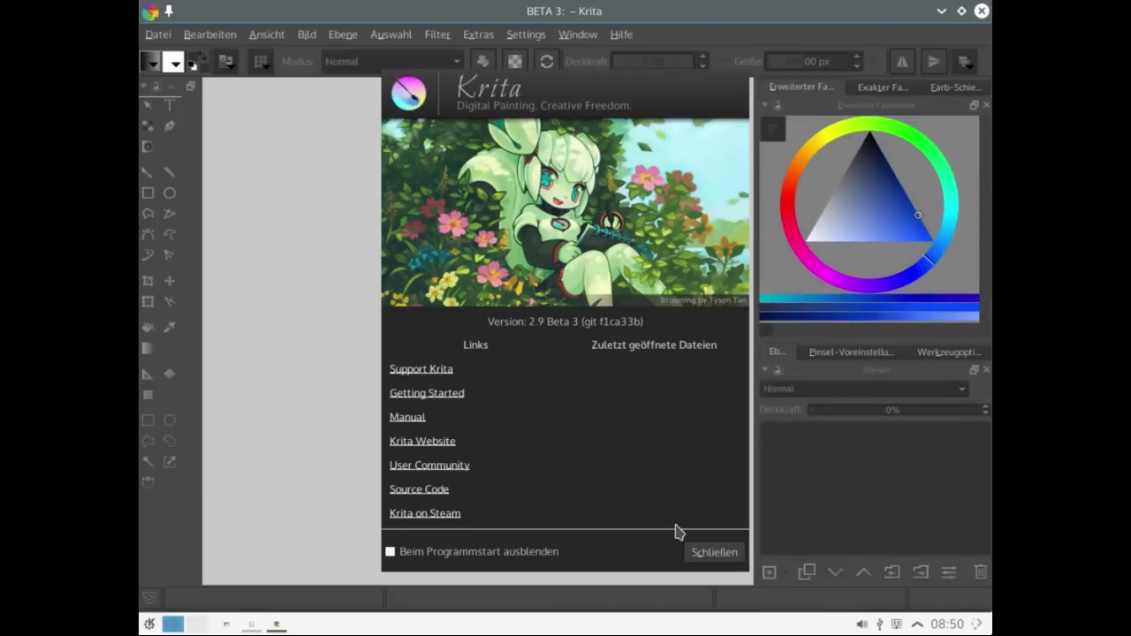
Close Krita's start screen and minimize the Krita window.
{"action": "left_click", "coordinate": [702, 554]}
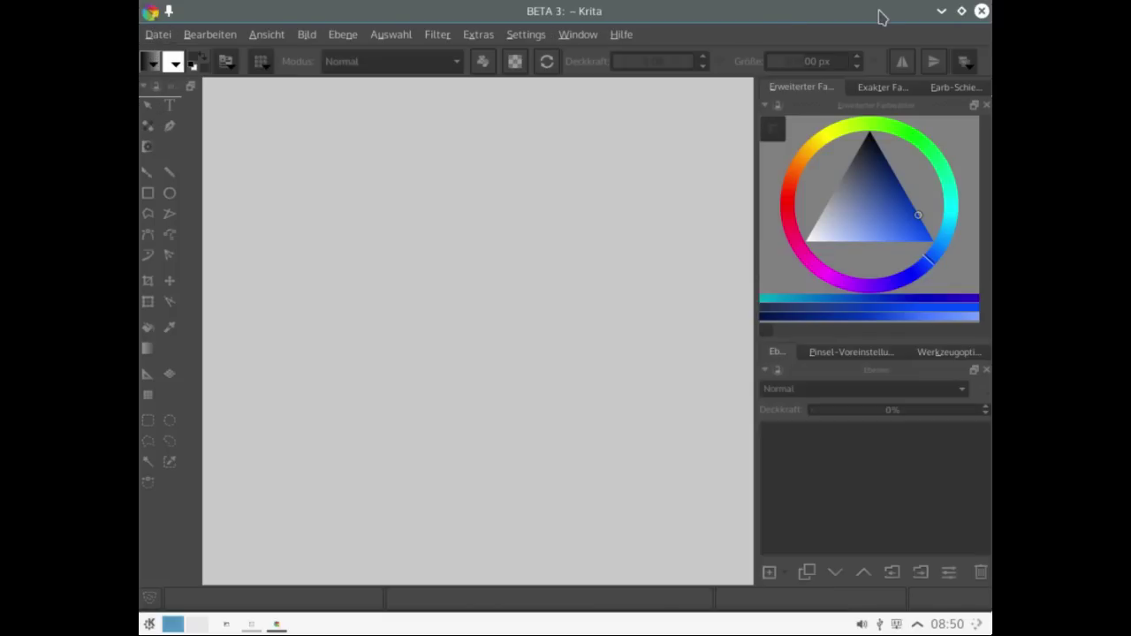
{"action": "left_click", "coordinate": [941, 12]}
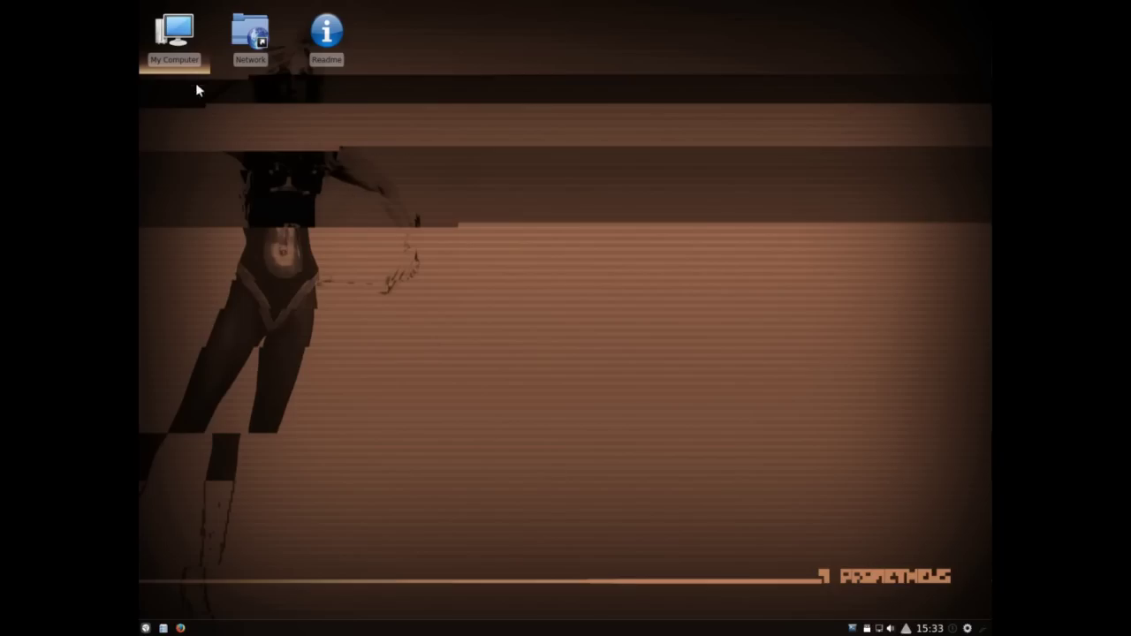
Switch to the Netrunner desktop, view My Computer, highlight the Plasma version in its OS information, and close the window.
{"action": "double_click", "coordinate": [180, 35]}
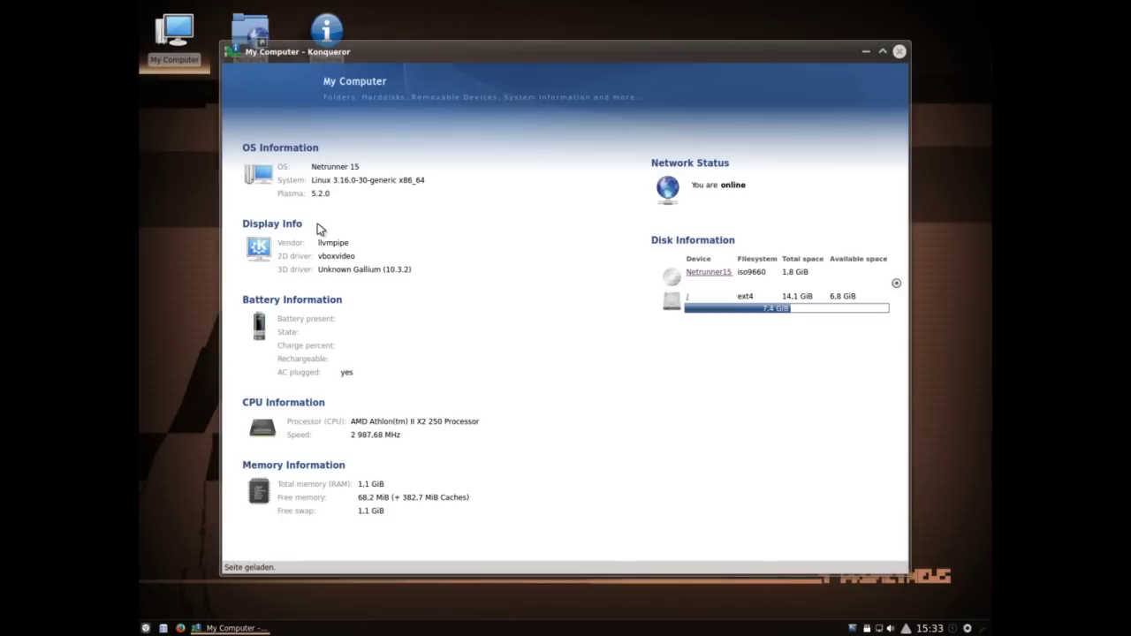
{"action": "left_click_drag", "start_coordinate": [311, 194], "coordinate": [346, 199]}
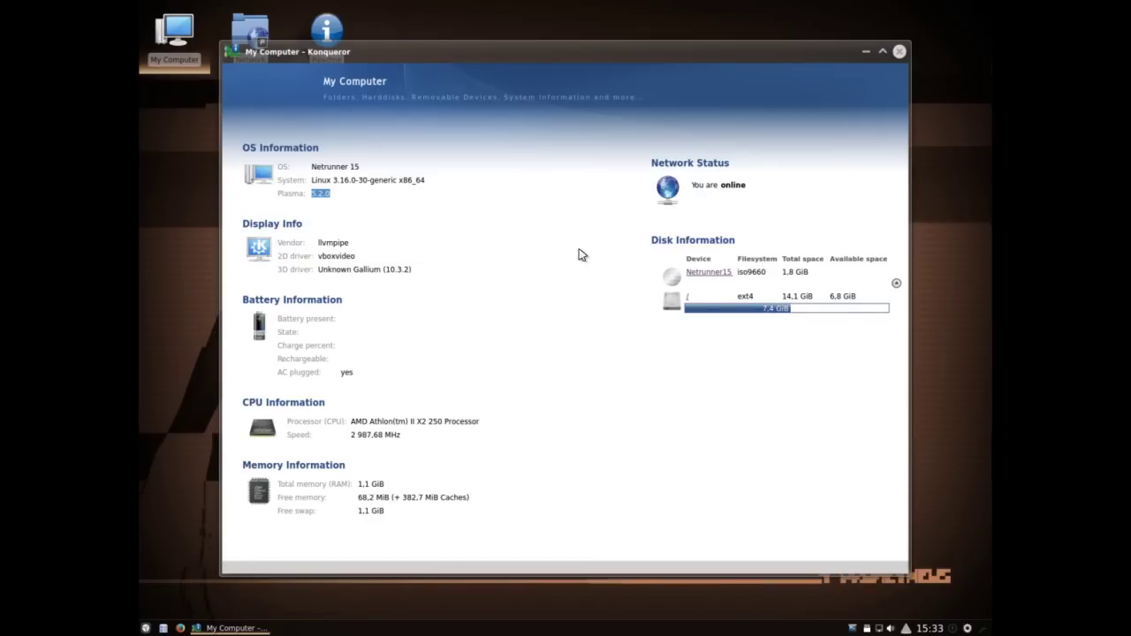
{"action": "left_click", "coordinate": [899, 52]}
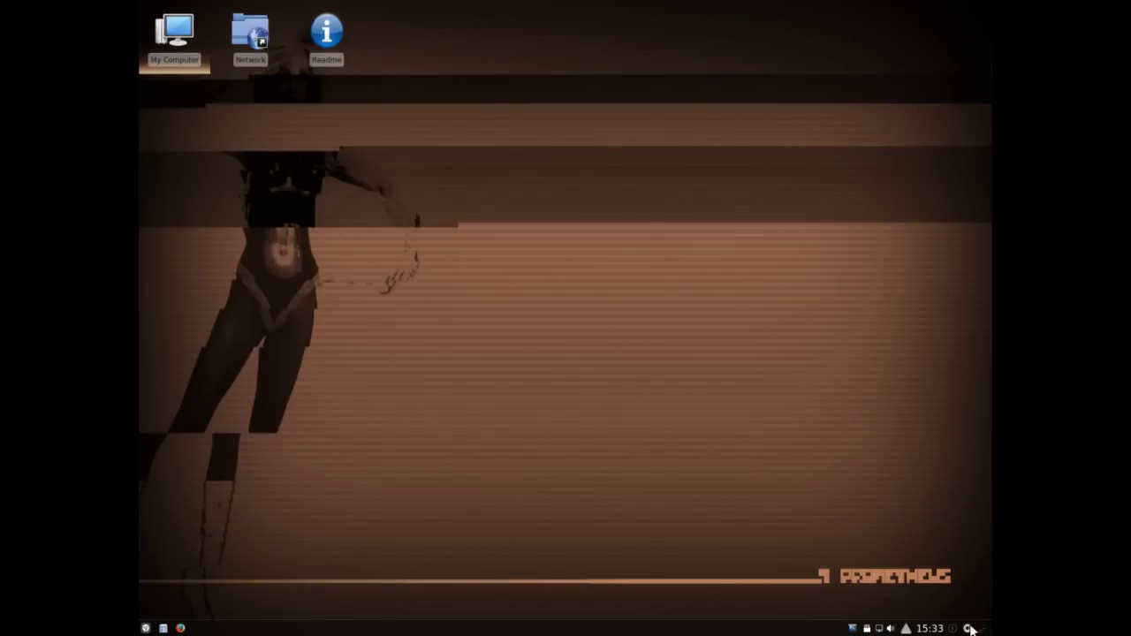
Bring up the KRunner search bar and dismiss it.
{"action": "key", "text": "alt+F2"}
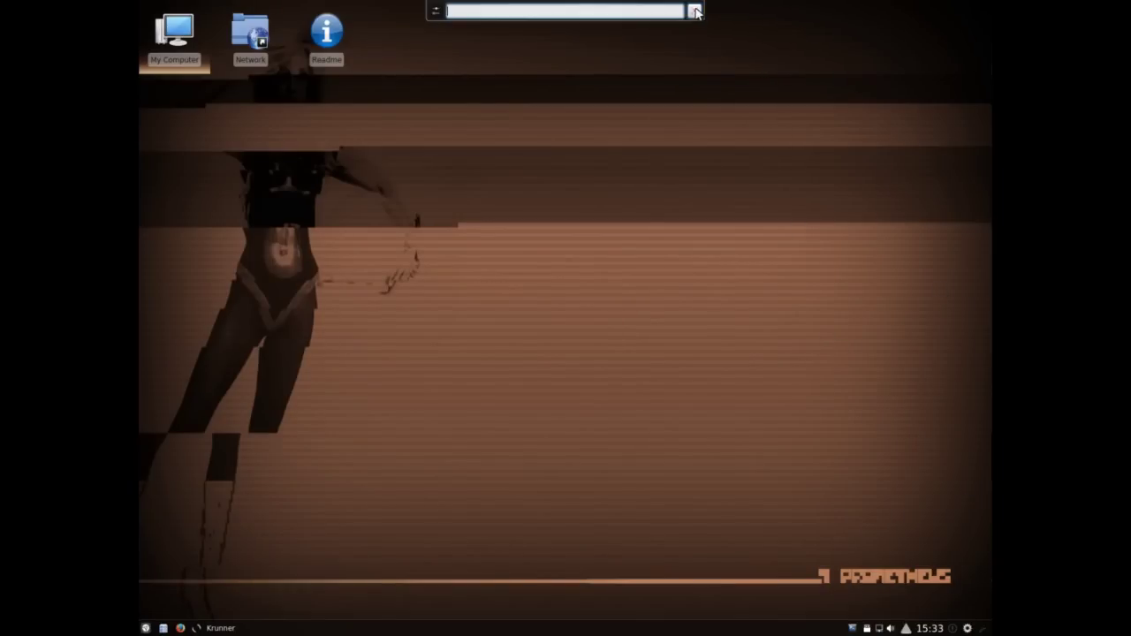
{"action": "left_click", "coordinate": [695, 11]}
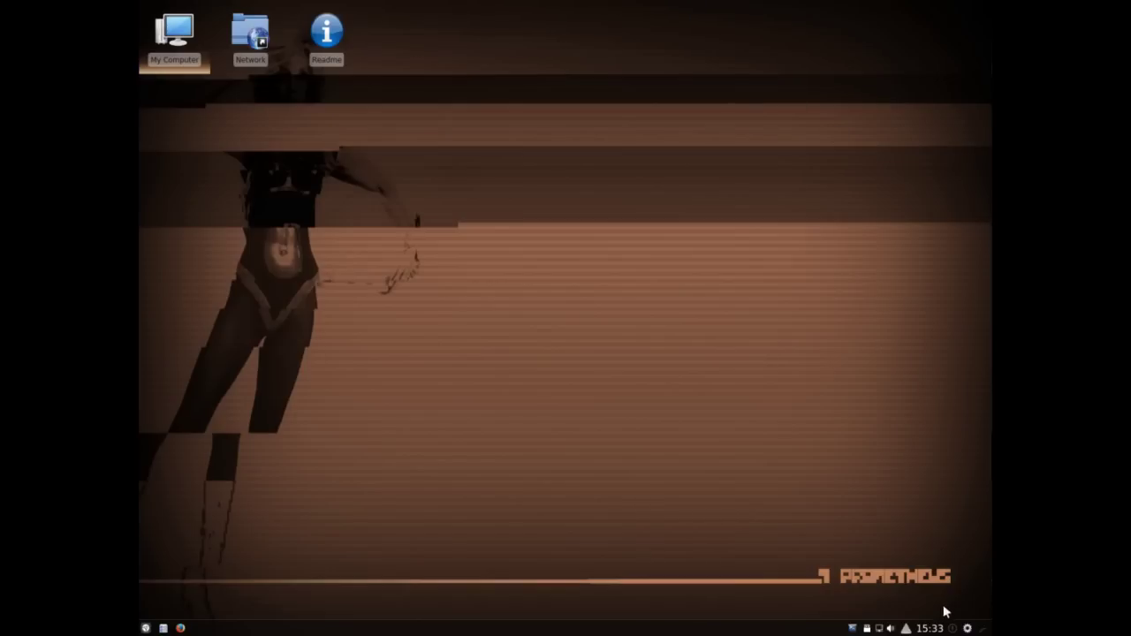
Look through the system tray's status, volume, network and device notifier popups, and show and hide the drop-down terminal.
{"action": "left_click", "coordinate": [908, 628]}
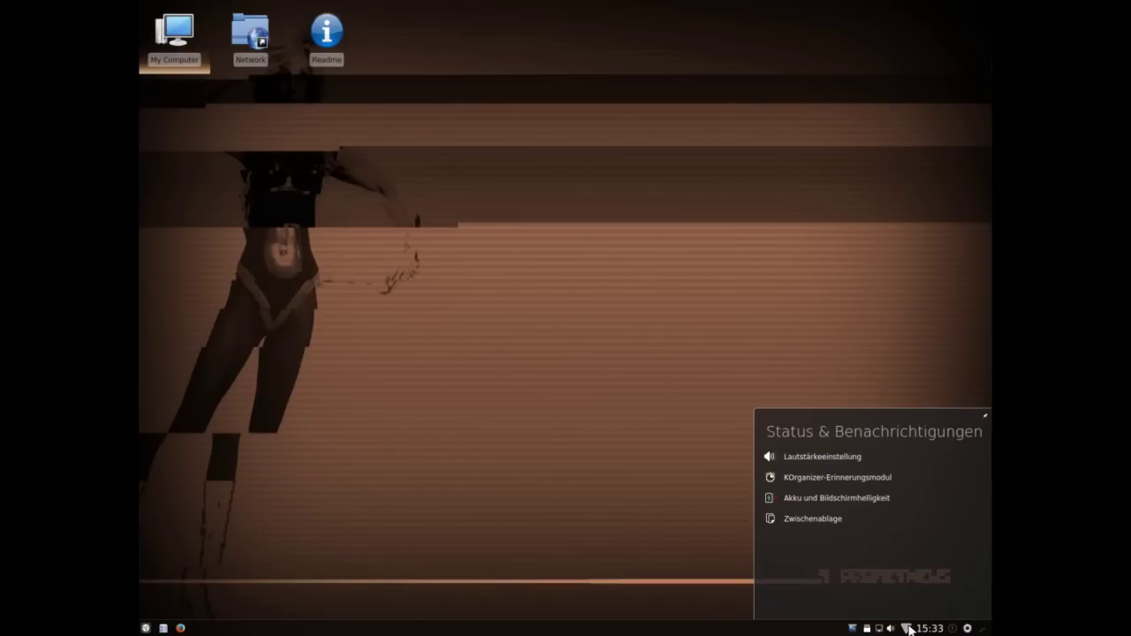
{"action": "left_click", "coordinate": [890, 629]}
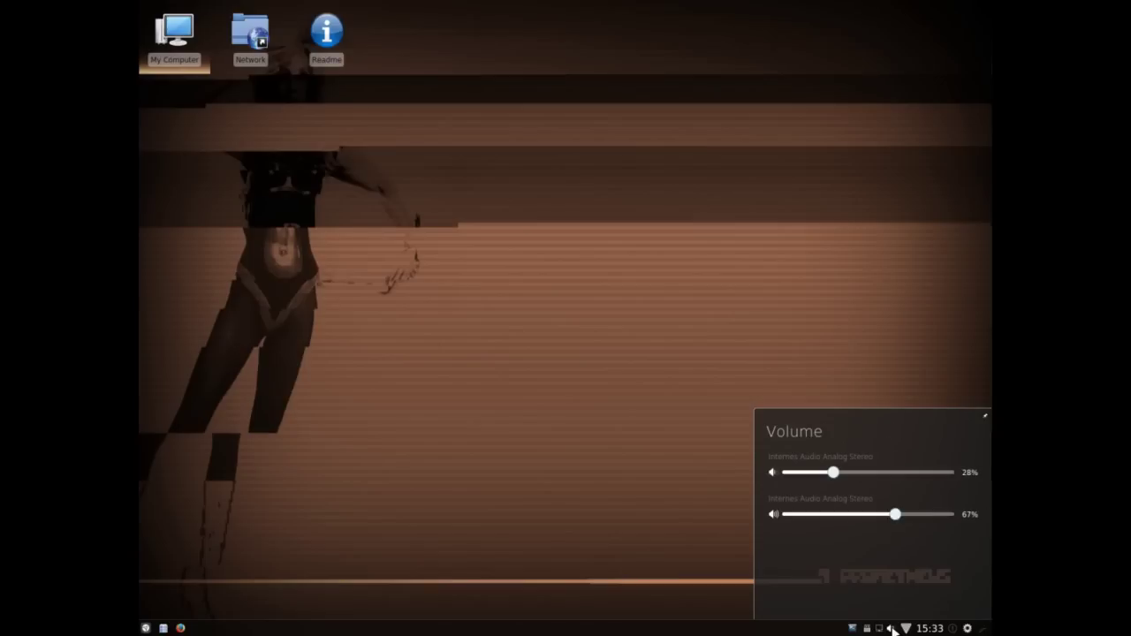
{"action": "left_click", "coordinate": [879, 628]}
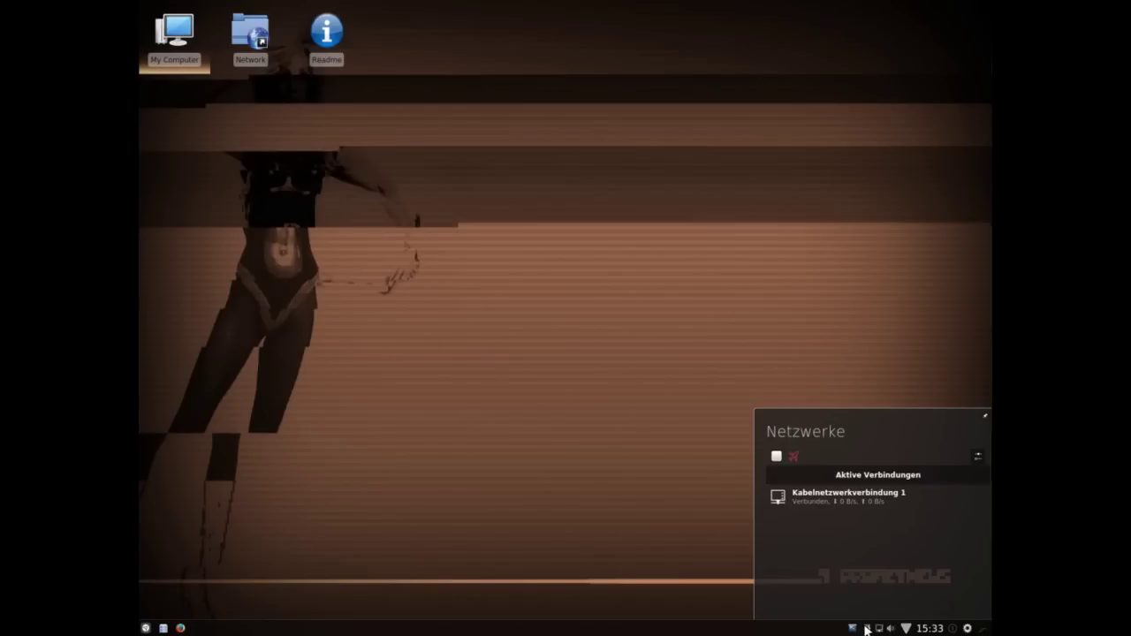
{"action": "left_click", "coordinate": [867, 629]}
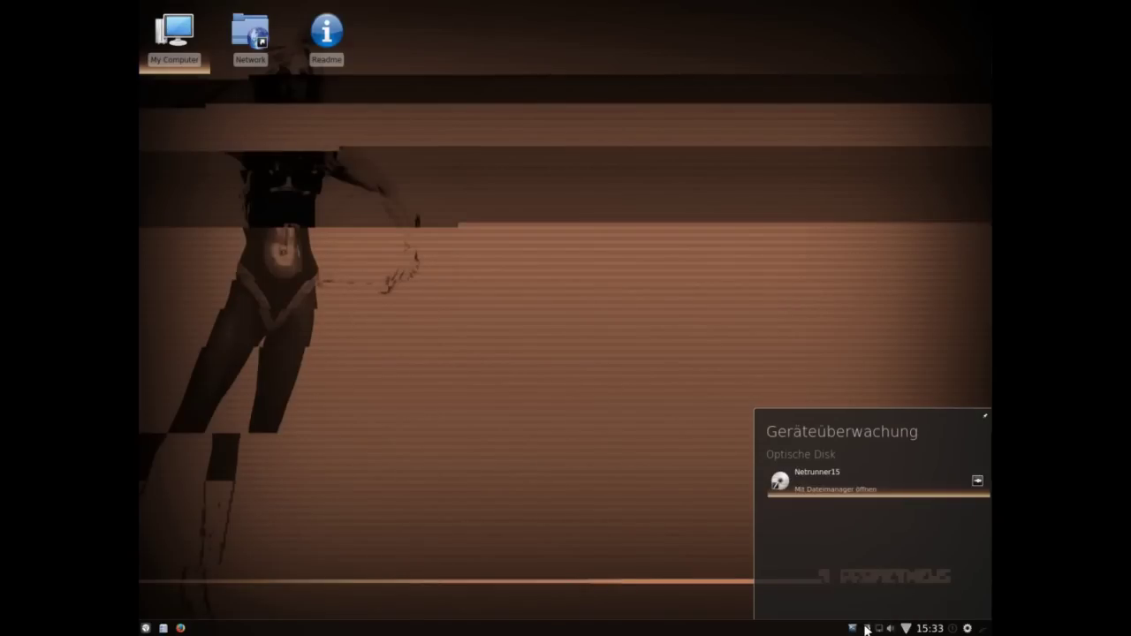
{"action": "left_click", "coordinate": [853, 628]}
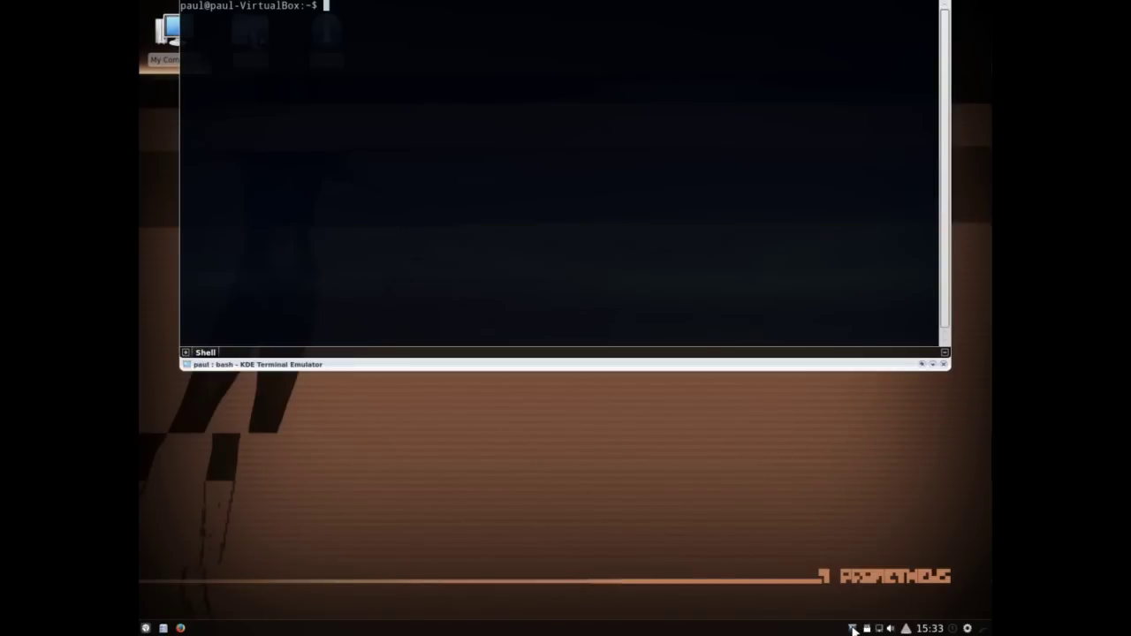
{"action": "left_click", "coordinate": [853, 628]}
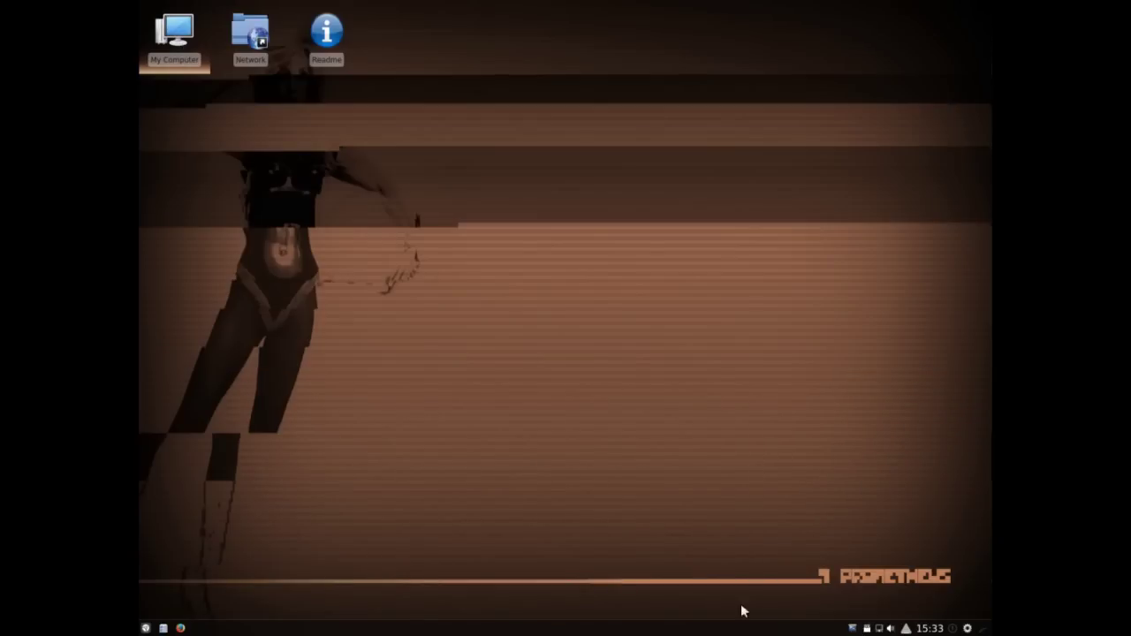
Launch Firefox to view its start page and close the browser.
{"action": "left_click", "coordinate": [180, 628]}
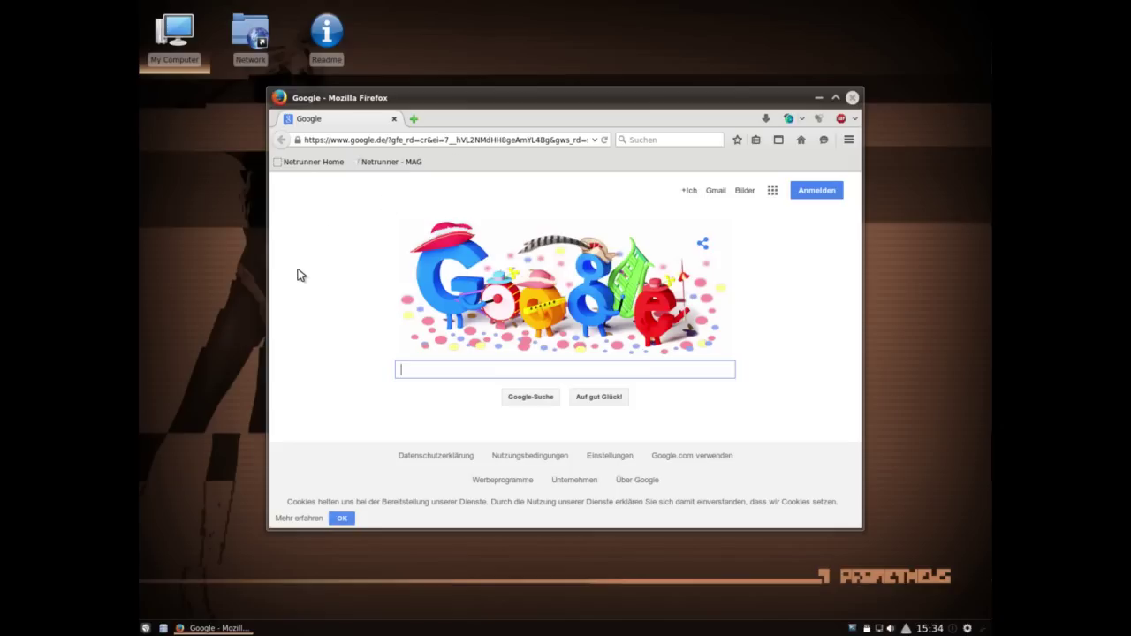
{"action": "key", "text": "alt+F4"}
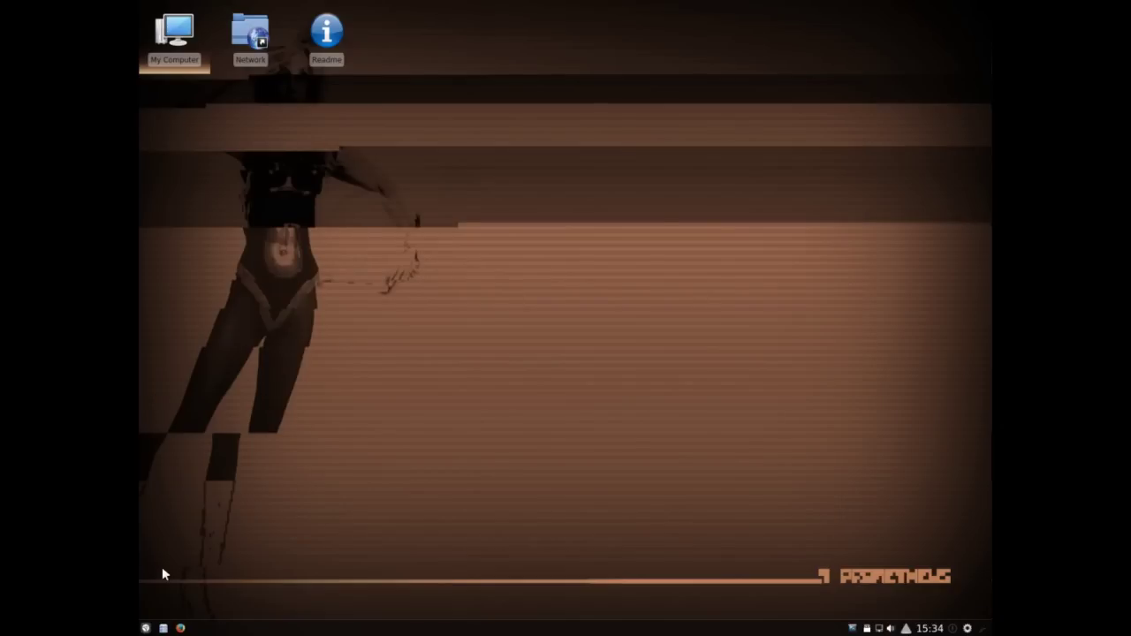
Look through the application launcher's categories, from Büroprogramme and Einstellungen down to Wine and Energieverwaltung / Sitzung.
{"action": "left_click", "coordinate": [146, 628]}
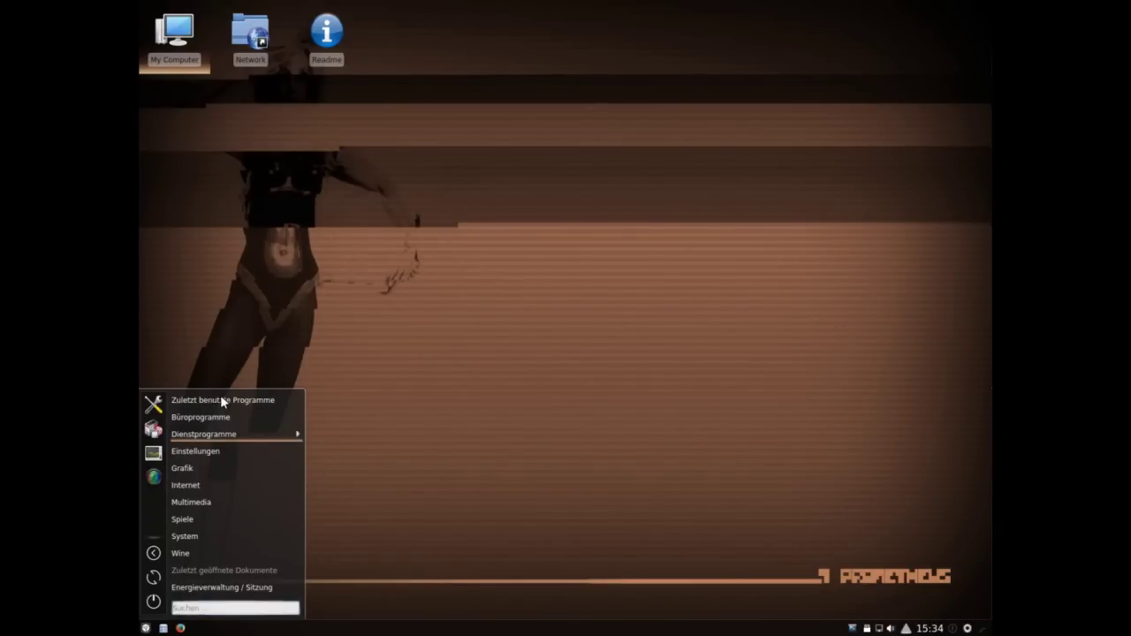
{"action": "mouse_move", "coordinate": [218, 419]}
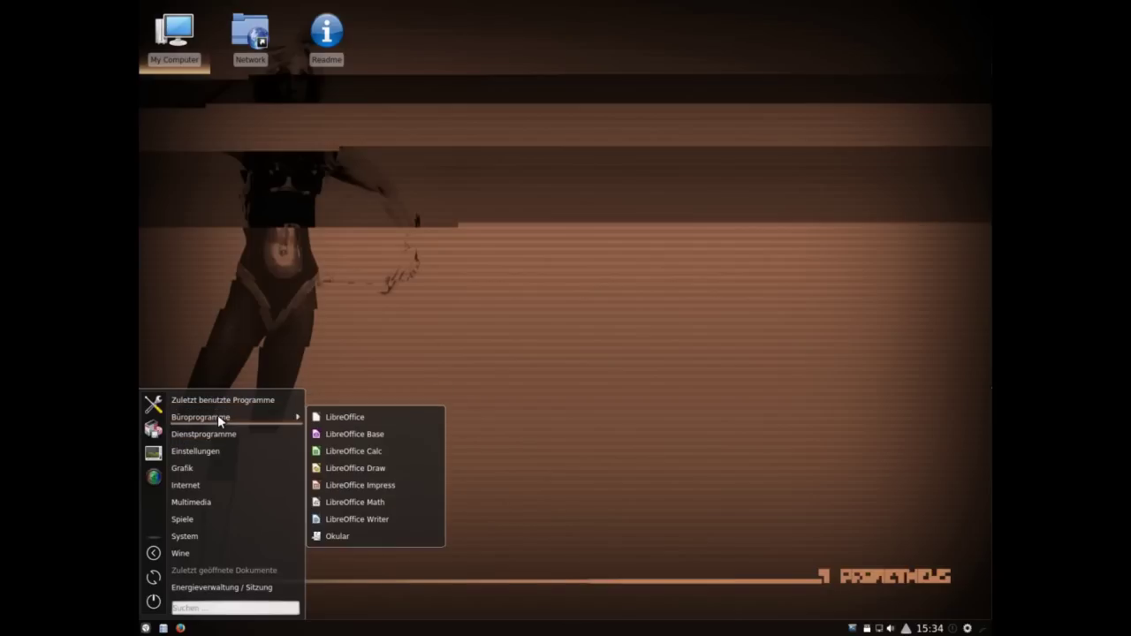
{"action": "mouse_move", "coordinate": [216, 439]}
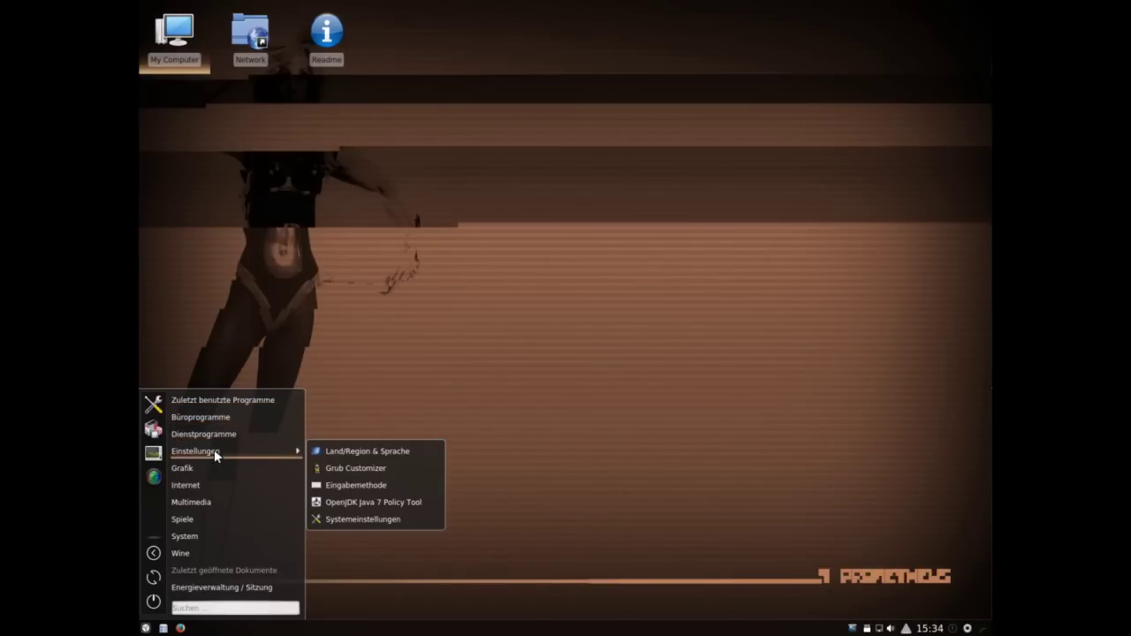
{"action": "mouse_move", "coordinate": [210, 473]}
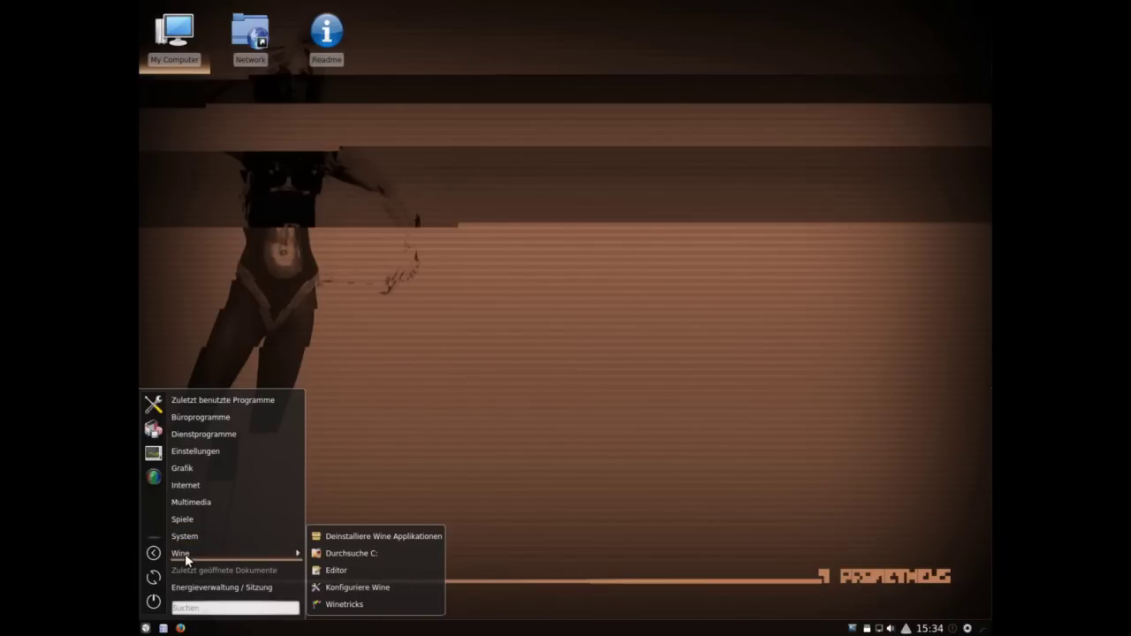
{"action": "mouse_move", "coordinate": [180, 586]}
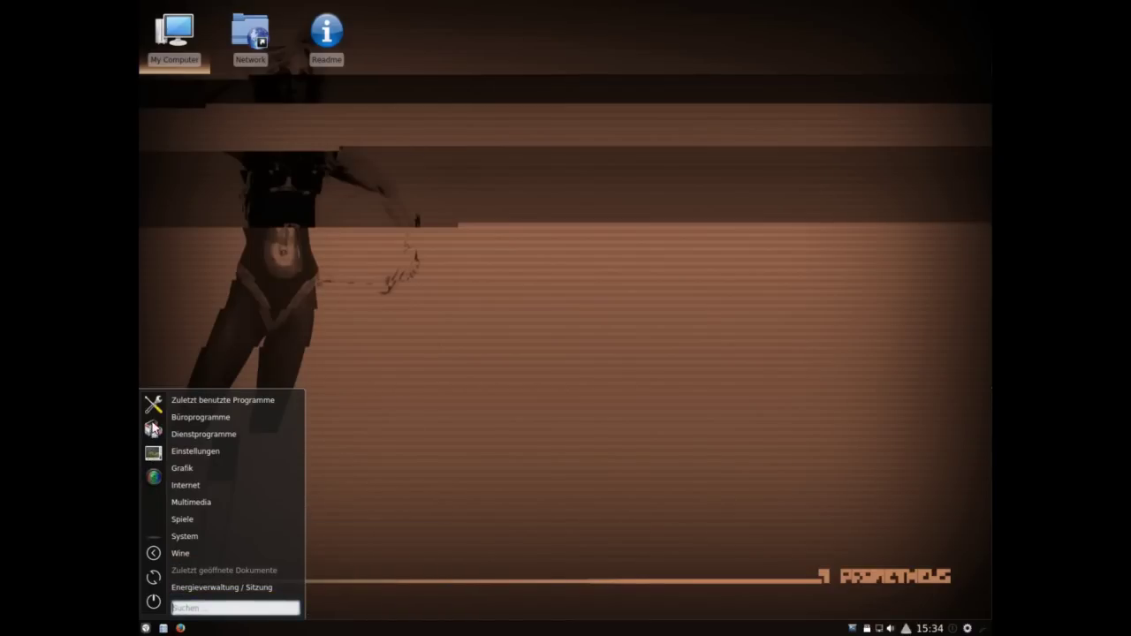
Look over the modules in Systemeinstellungen, view the Über das System information, and close the window.
{"action": "left_click", "coordinate": [154, 404]}
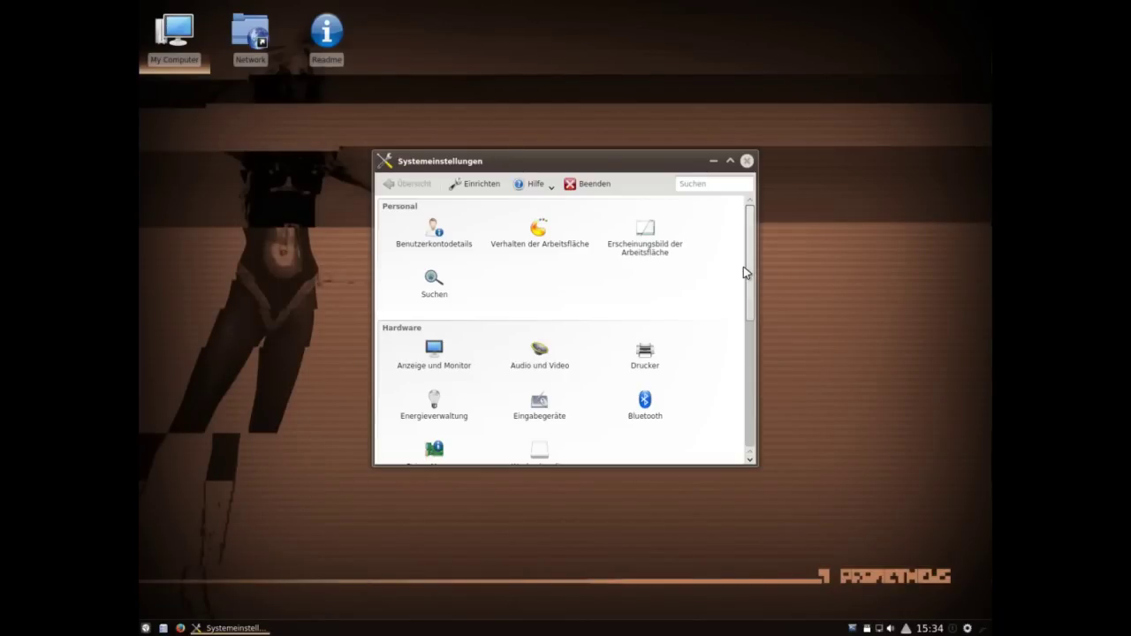
{"action": "left_click_drag", "start_coordinate": [749, 244], "coordinate": [749, 375]}
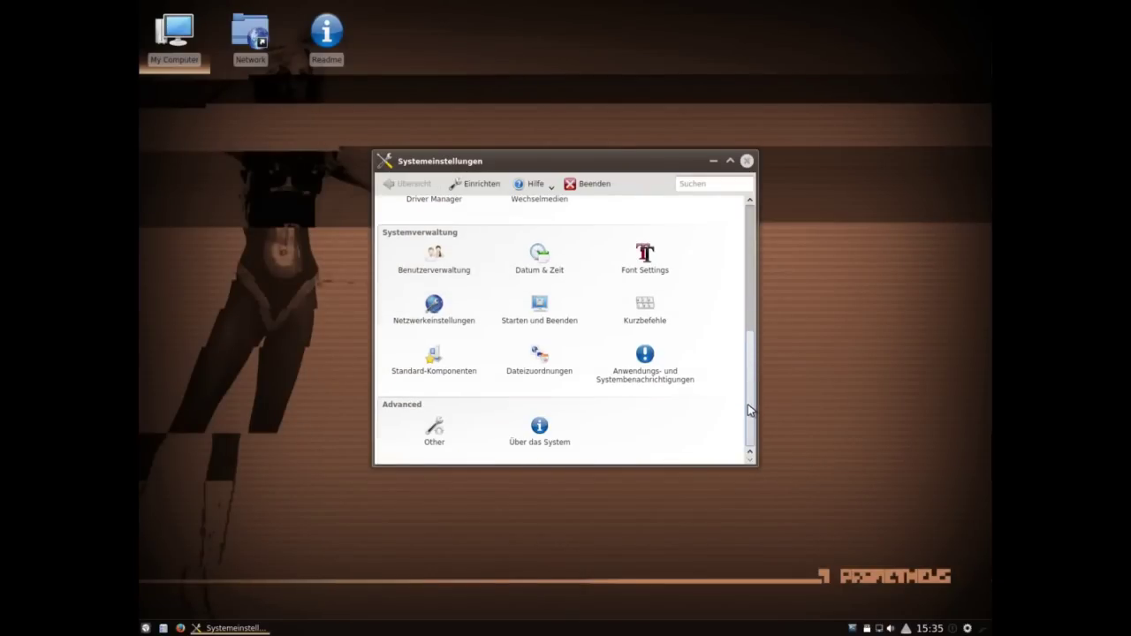
{"action": "left_click", "coordinate": [542, 439]}
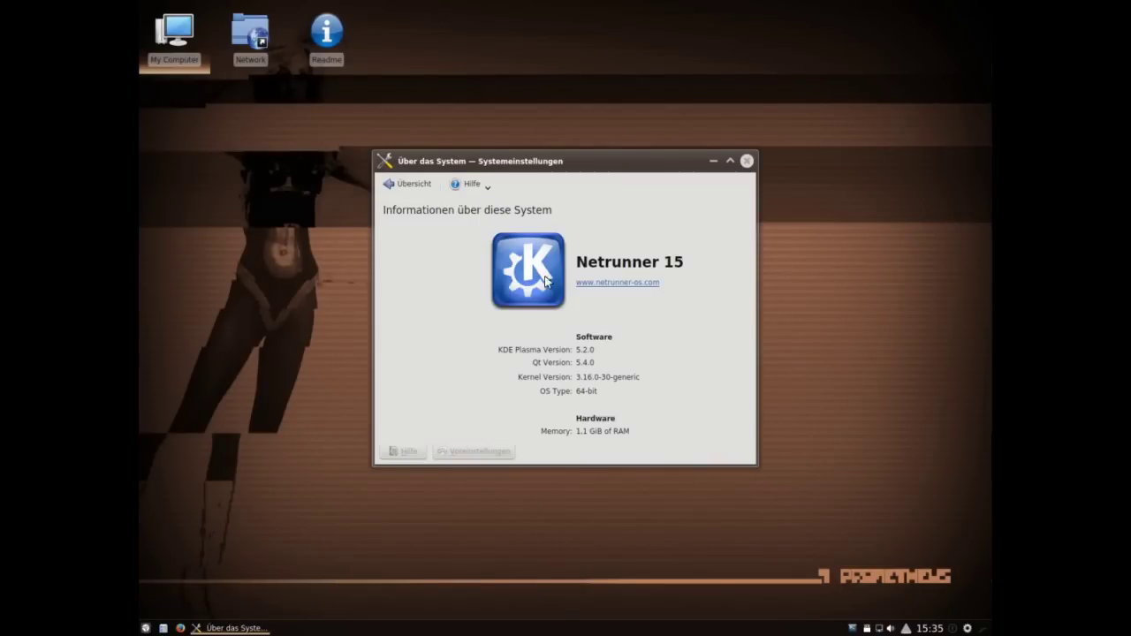
{"action": "left_click", "coordinate": [393, 186]}
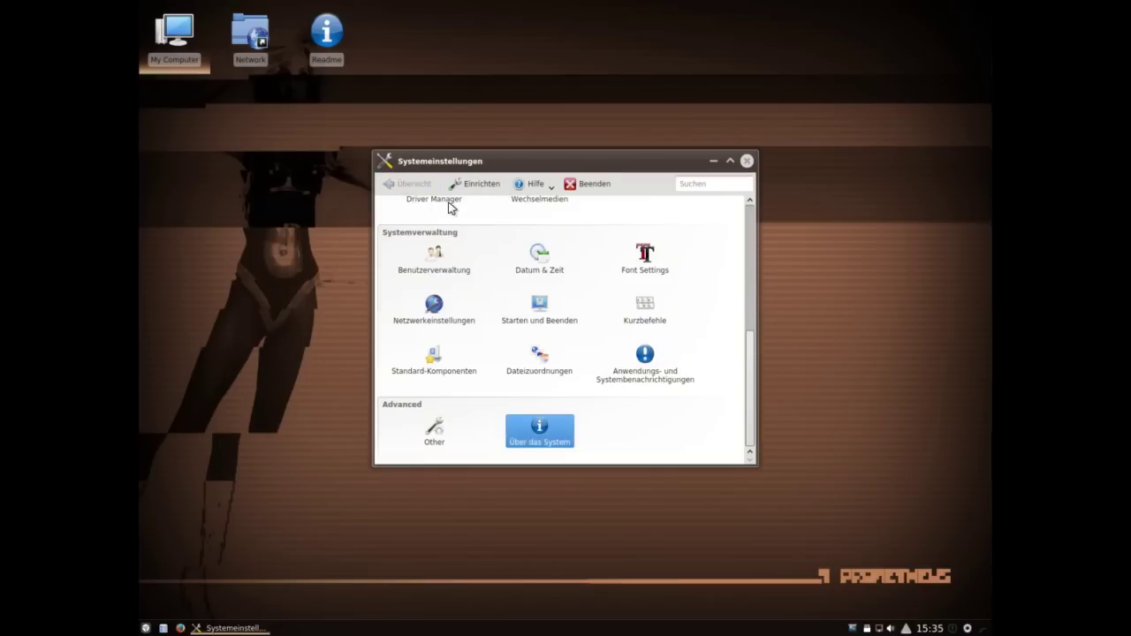
{"action": "left_click", "coordinate": [747, 161]}
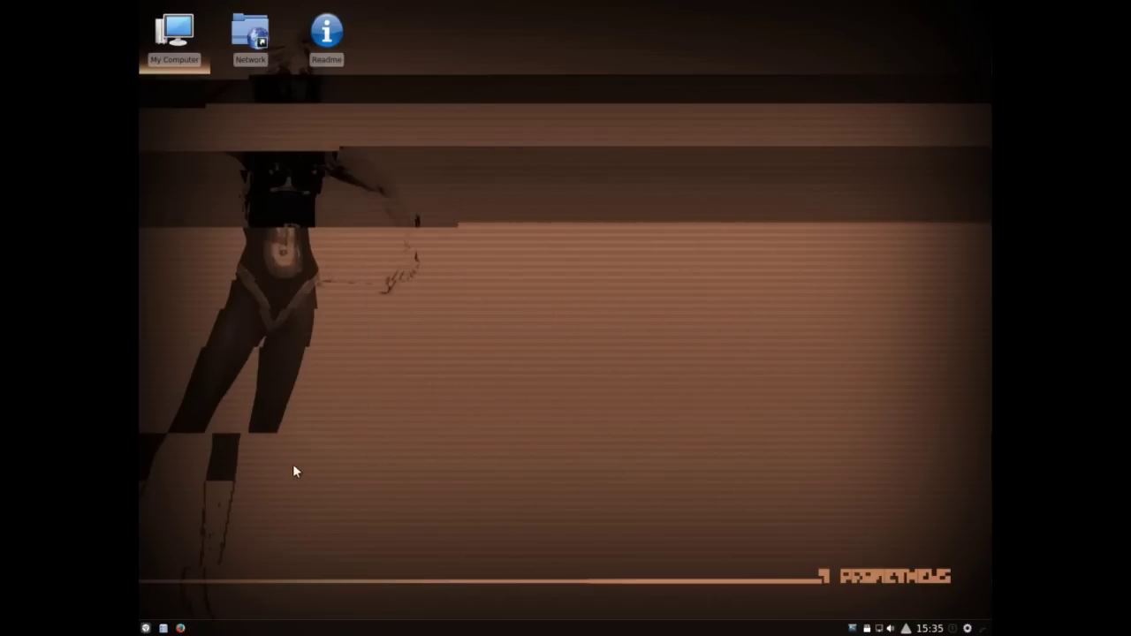
Launch the Synaptic package manager from the application launcher and authorise it with the account password.
{"action": "left_click", "coordinate": [146, 628]}
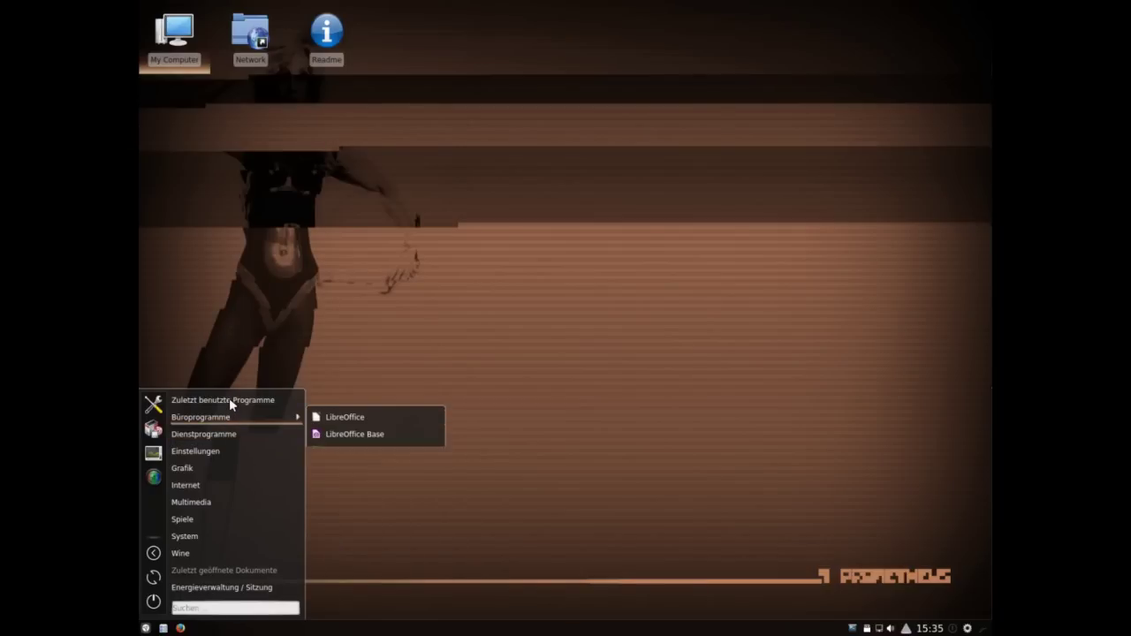
{"action": "left_click", "coordinate": [150, 427]}
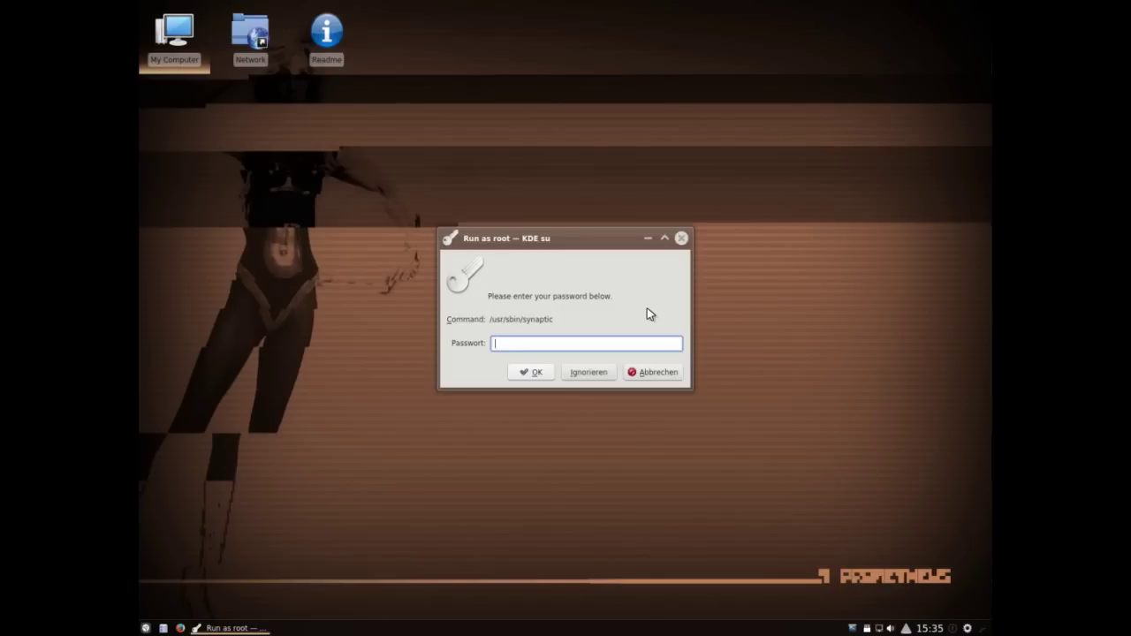
{"action": "type", "text": "••••"}
{"action": "key", "text": "Return"}
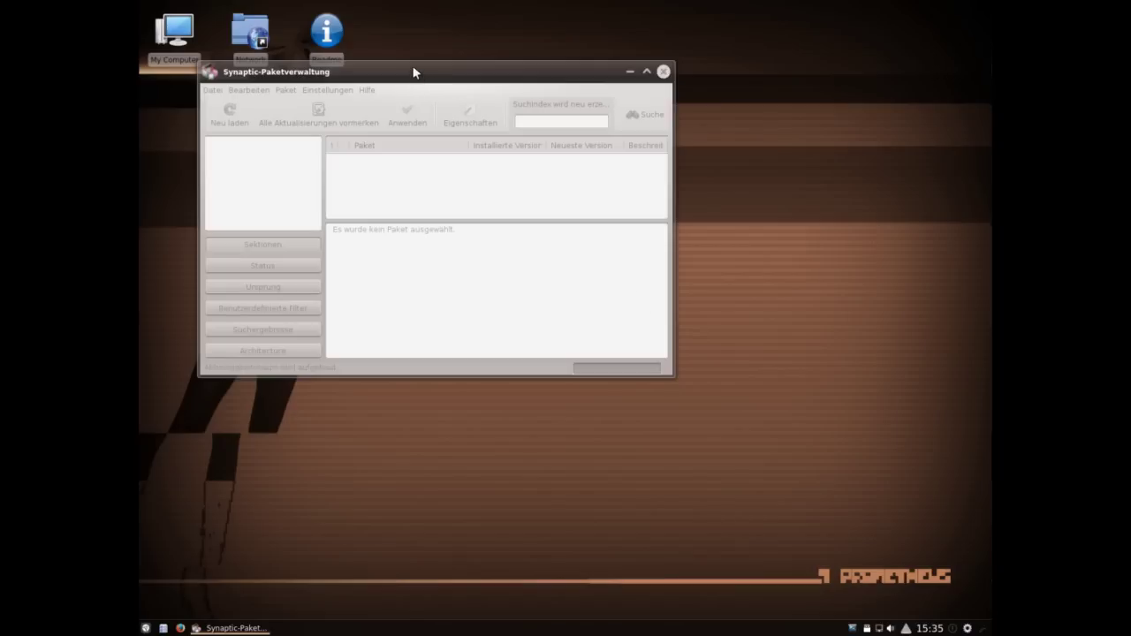
Reposition the Synaptic-Paketverwaltung window, dismiss the Kurze Einführung dialog, and close the package manager.
{"action": "left_click_drag", "start_coordinate": [413, 73], "coordinate": [477, 103]}
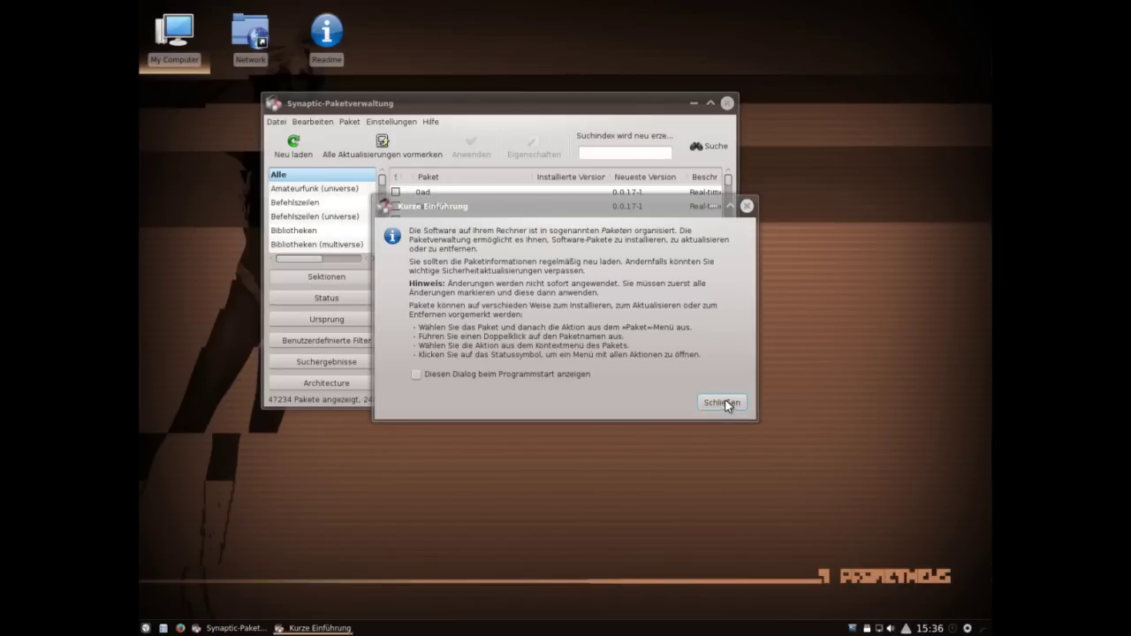
{"action": "left_click", "coordinate": [722, 402]}
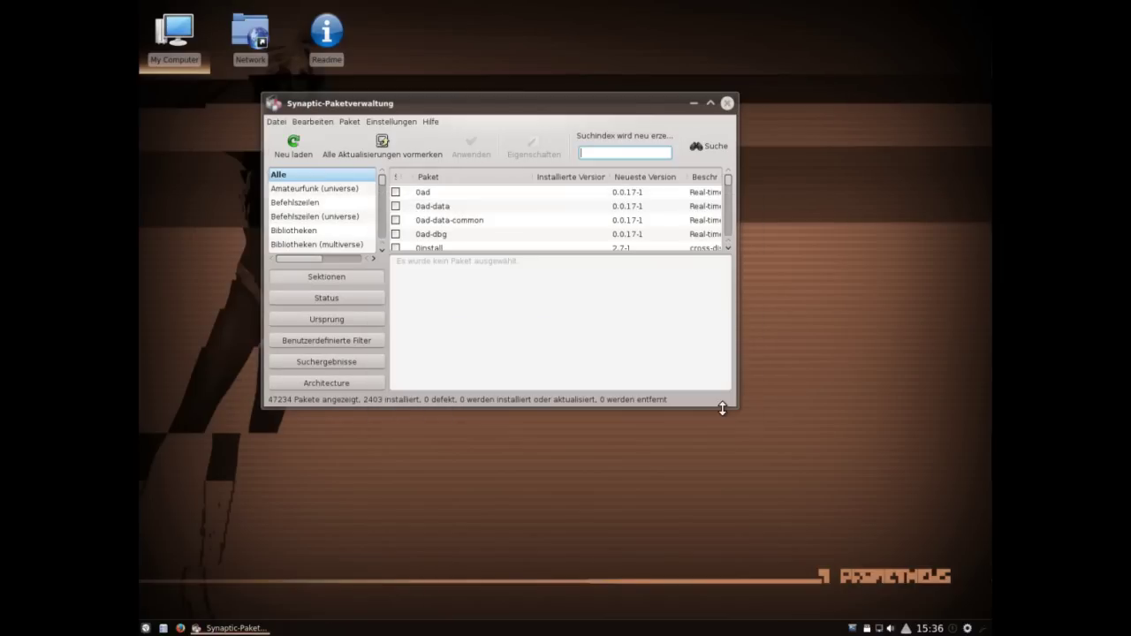
{"action": "left_click", "coordinate": [727, 103]}
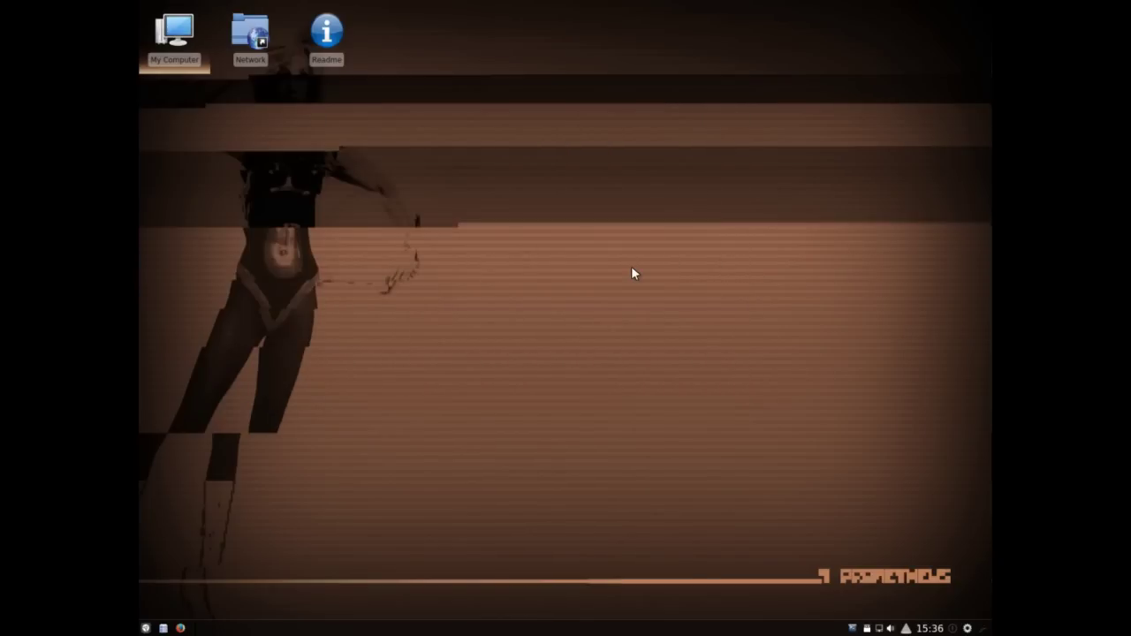